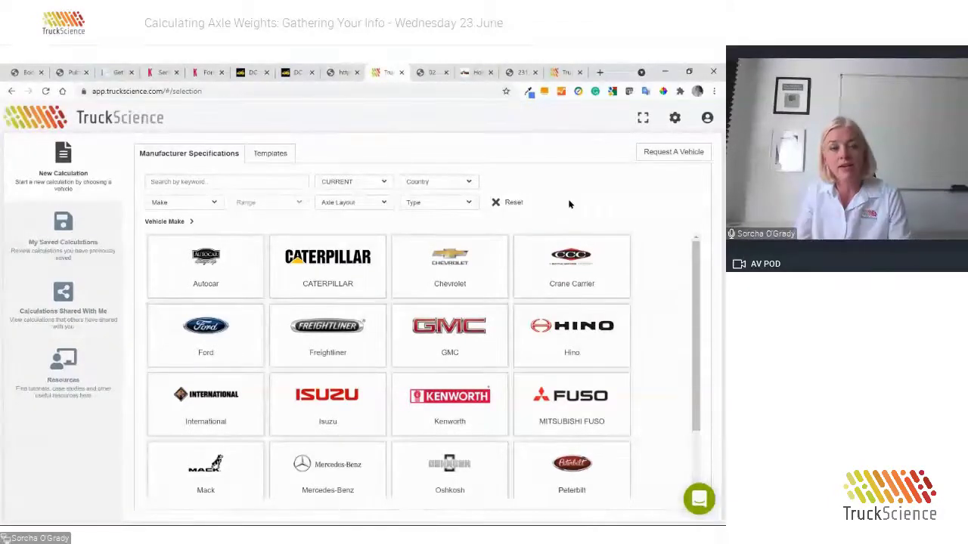
Filter the manufacturer specifications to make Ford, range Super Duty and axle layout 4X2
{"action": "left_click", "coordinate": [213, 203]}
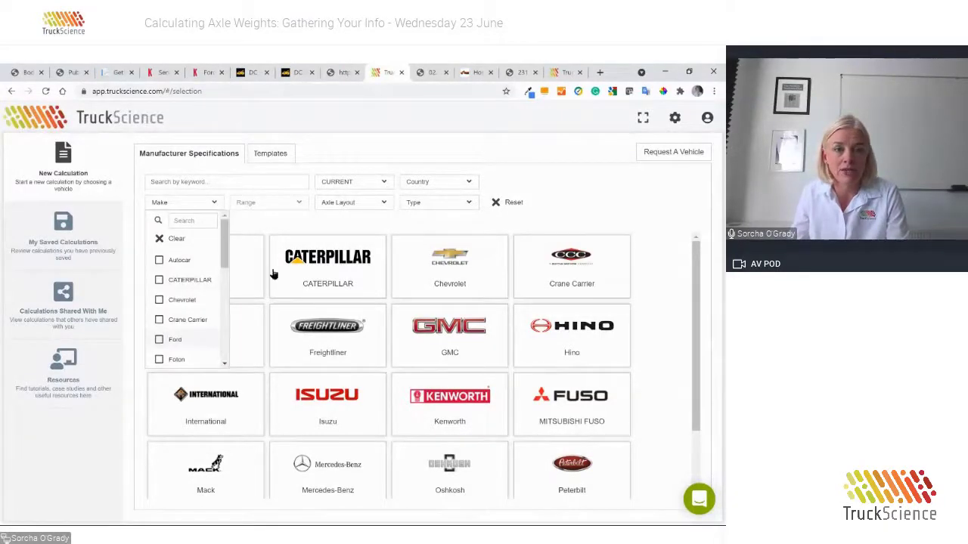
{"action": "left_click", "coordinate": [173, 339]}
{"action": "left_click", "coordinate": [282, 207]}
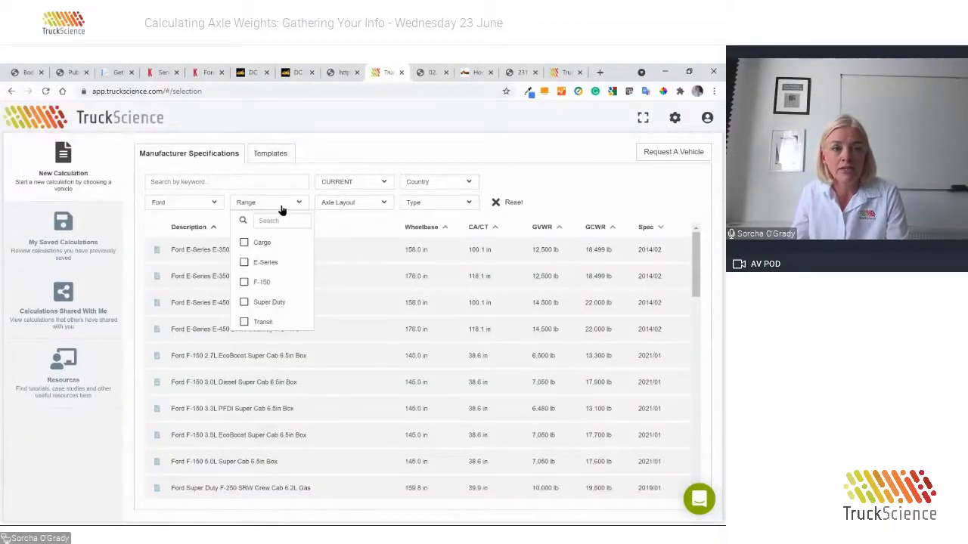
{"action": "left_click", "coordinate": [269, 302]}
{"action": "left_click", "coordinate": [341, 204]}
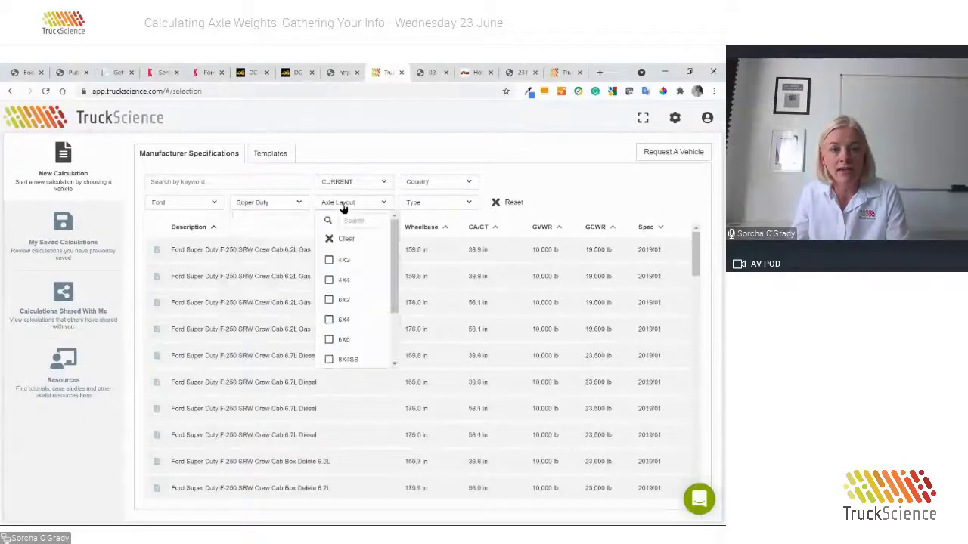
{"action": "left_click", "coordinate": [338, 261]}
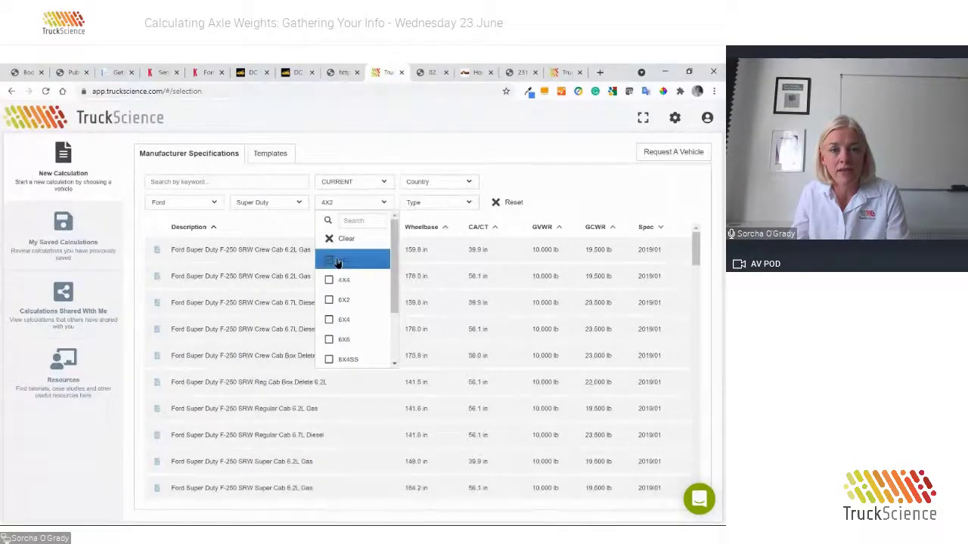
Search the filtered vehicles for "f-350 reg drw 6.7"
{"action": "left_click", "coordinate": [253, 182]}
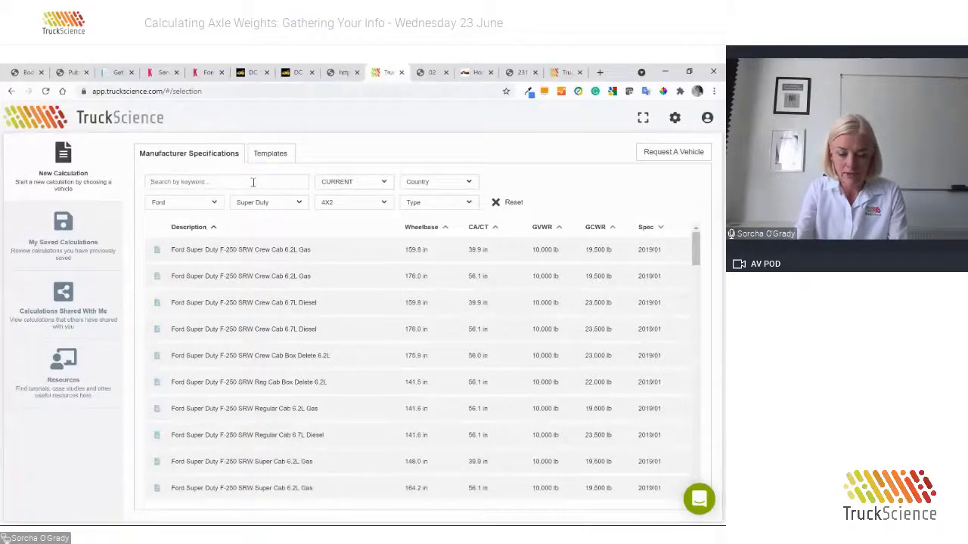
{"action": "type", "text": "f-35"}
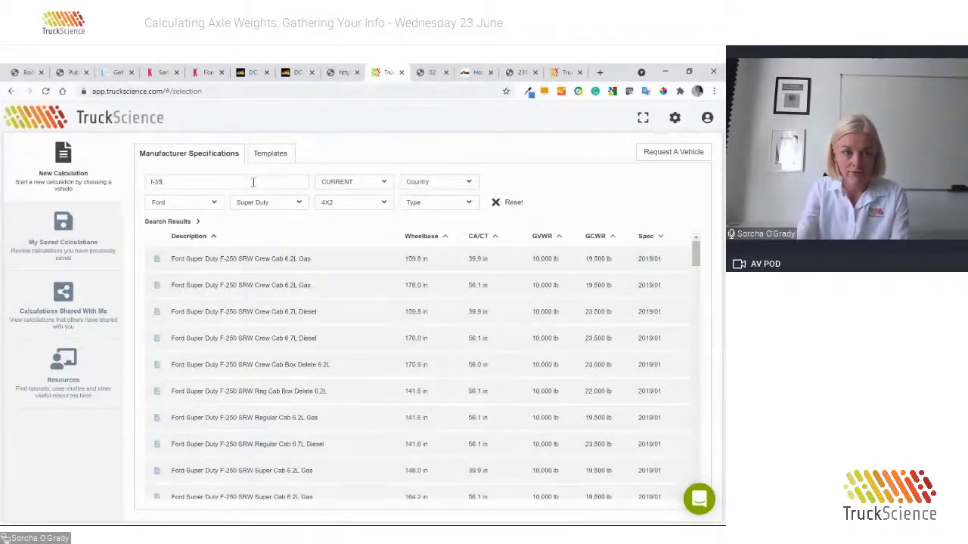
{"action": "type", "text": "0"}
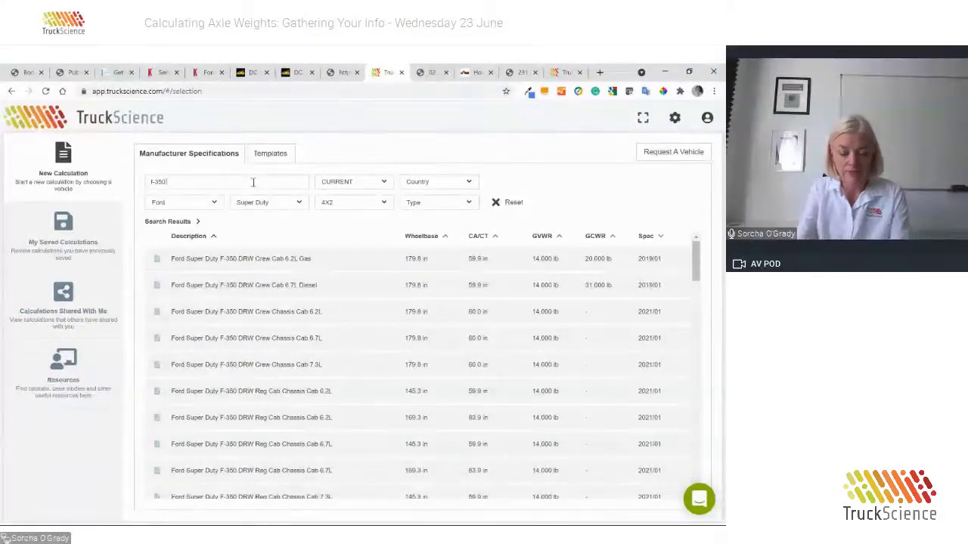
{"action": "type", "text": " reg drw 6.7"}
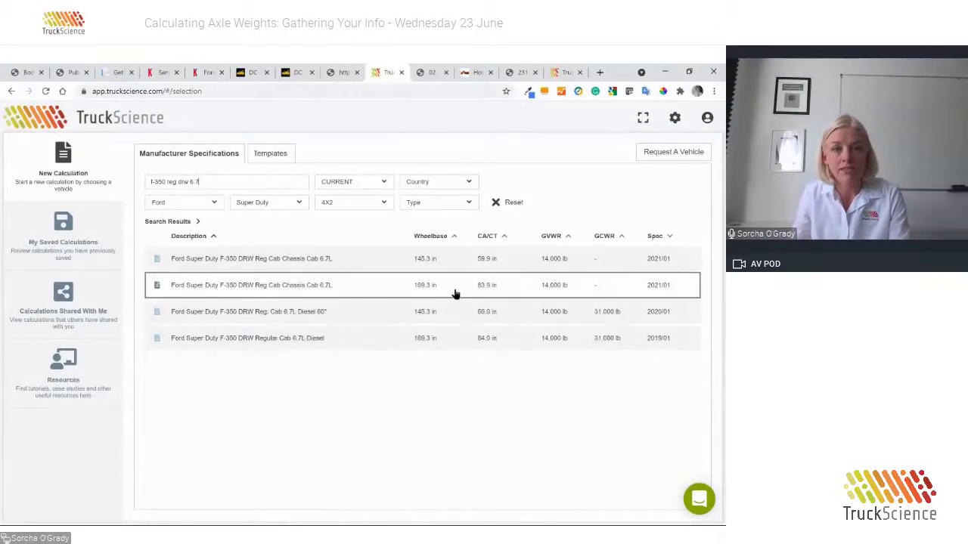
Sort the results by CA/CT and start a calculation with the Ford Super Duty F-350 DRW Reg Cab Chassis Cab 6.7L with 59.9 in CA
{"action": "left_click", "coordinate": [489, 236]}
{"action": "left_click", "coordinate": [489, 236]}
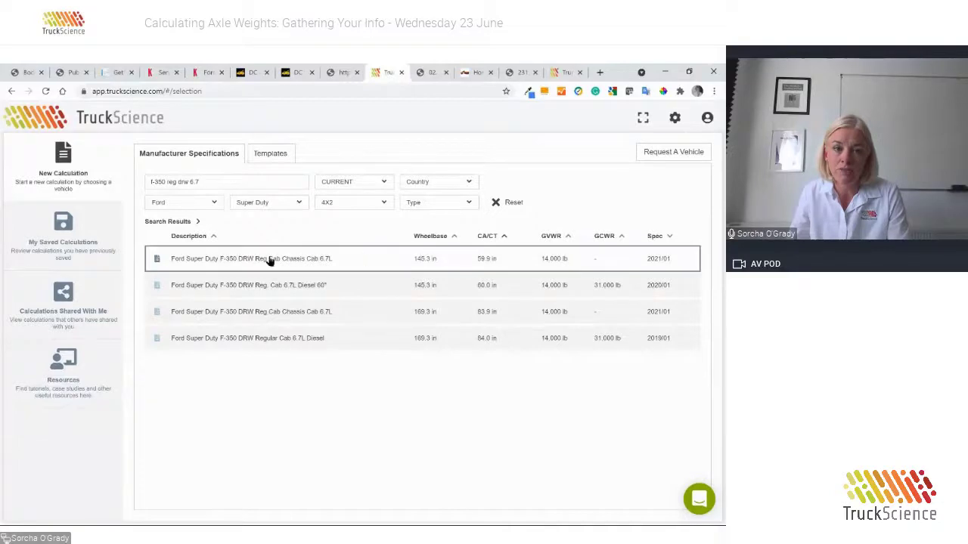
{"action": "left_click", "coordinate": [313, 258]}
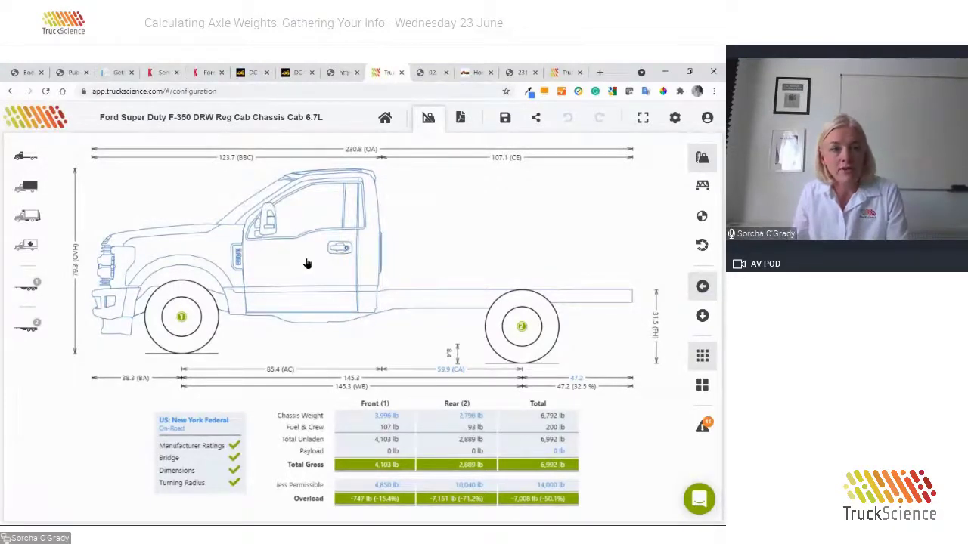
Review the chassis's length and width dimensions and the detailed front axle weights and capacities, then close its specification
{"action": "left_click", "coordinate": [307, 263]}
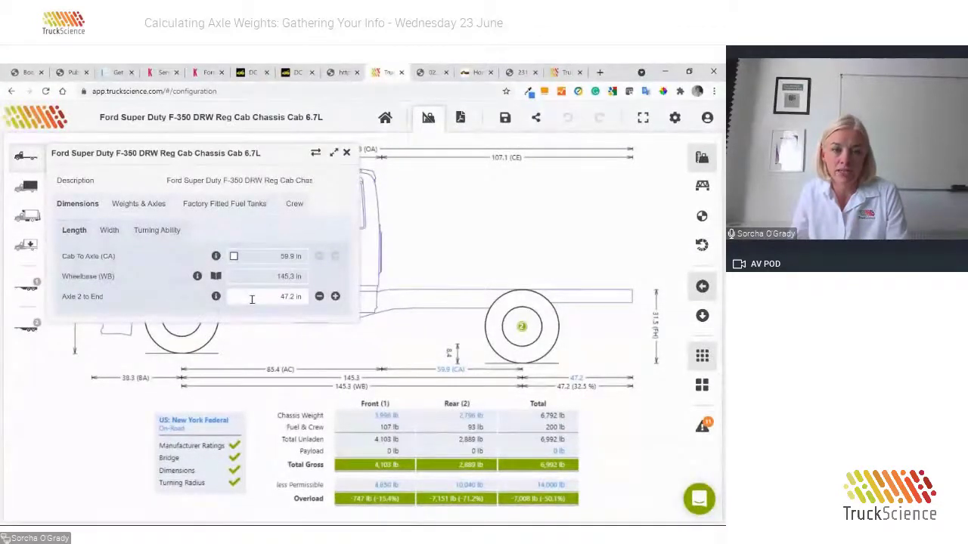
{"action": "left_click", "coordinate": [110, 231]}
{"action": "left_click", "coordinate": [136, 204]}
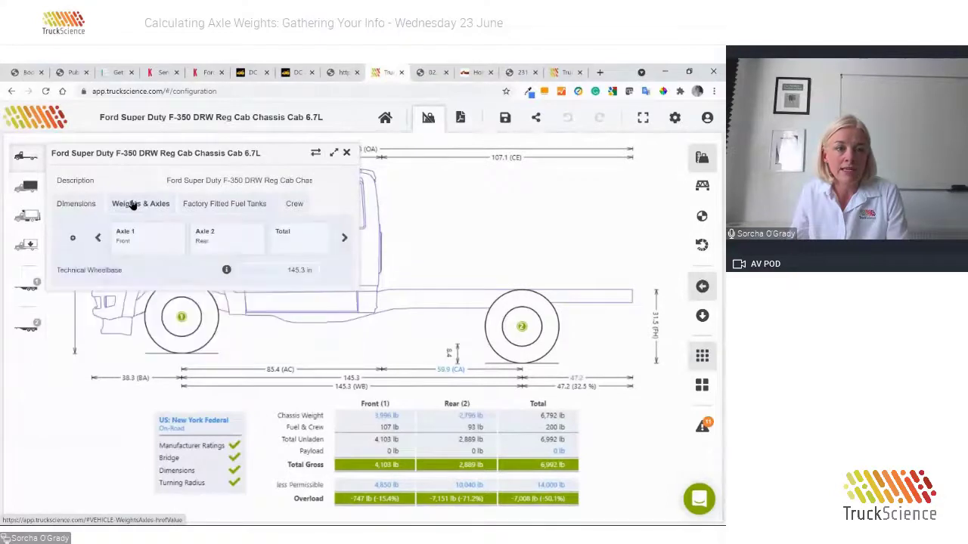
{"action": "left_click", "coordinate": [134, 237]}
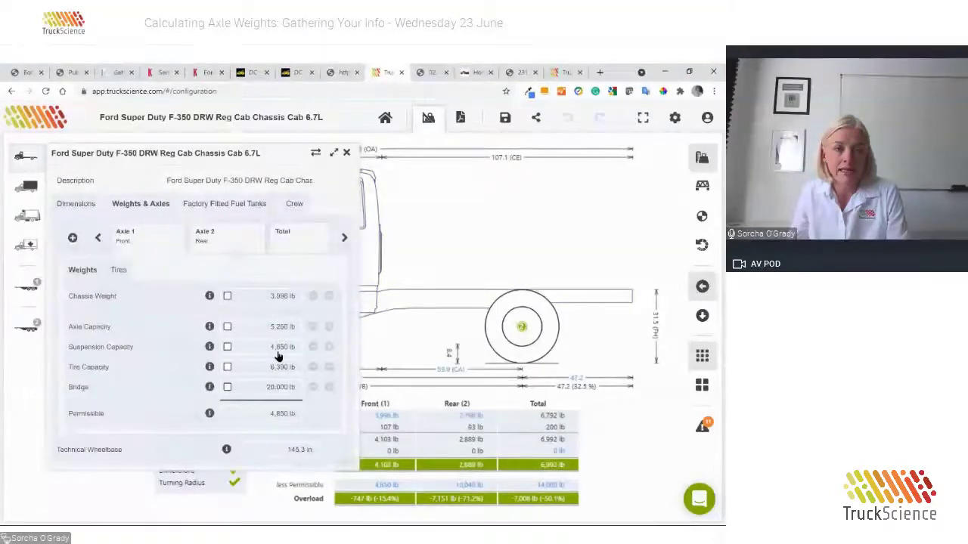
{"action": "left_click", "coordinate": [346, 153]}
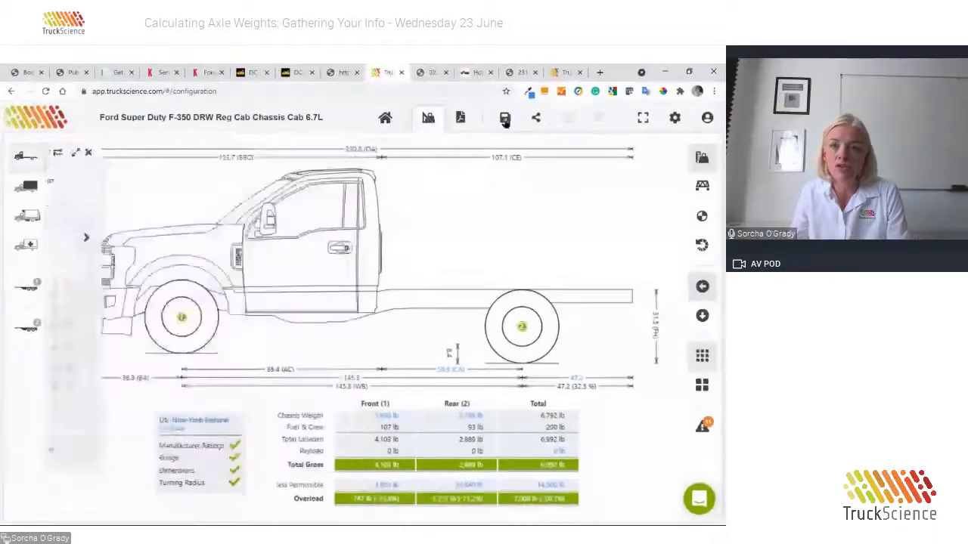
Change the preference for specifying axle ratings to Simplified and save the settings
{"action": "left_click", "coordinate": [671, 117]}
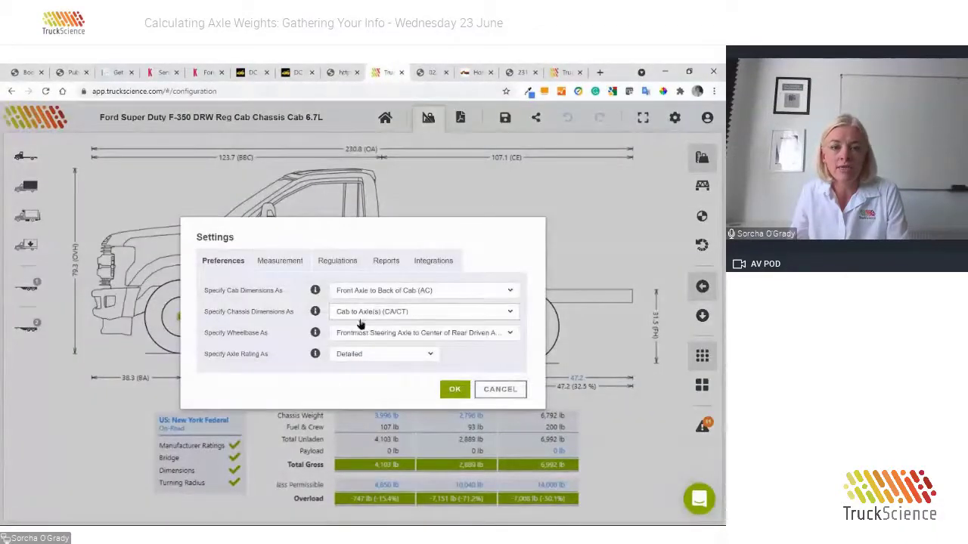
{"action": "left_click", "coordinate": [352, 354]}
{"action": "left_click", "coordinate": [348, 387]}
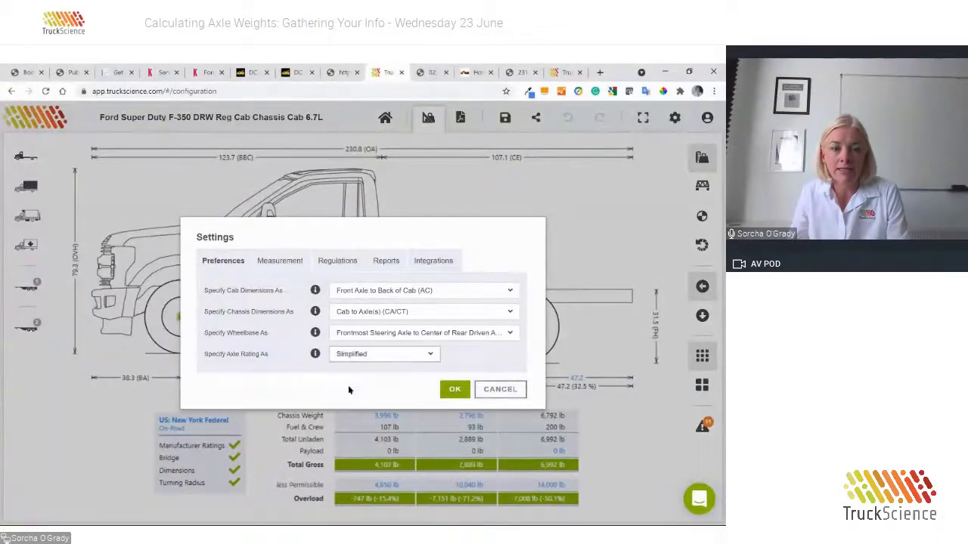
{"action": "left_click", "coordinate": [446, 391]}
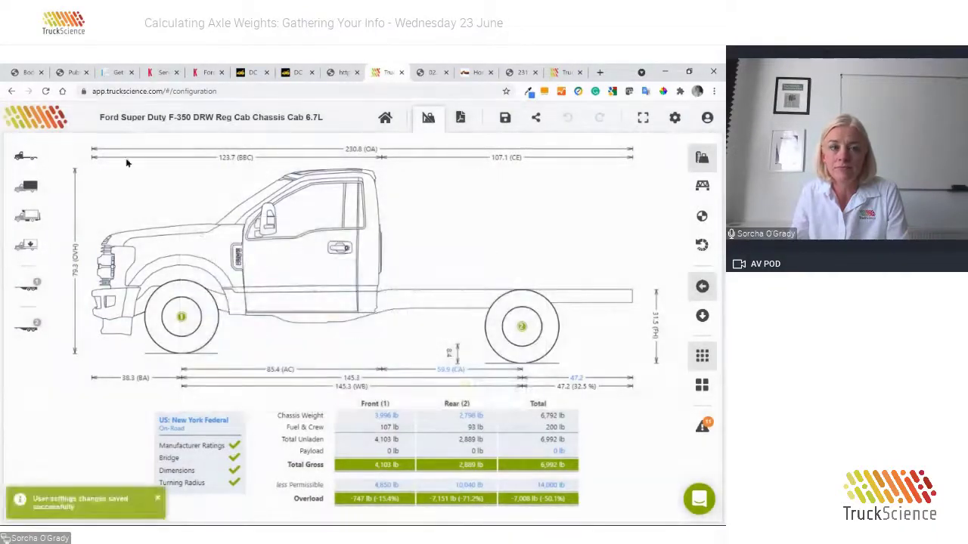
Examine the chassis's weights and ratings for the front axle, the rear axle and the vehicle total
{"action": "left_click", "coordinate": [24, 161]}
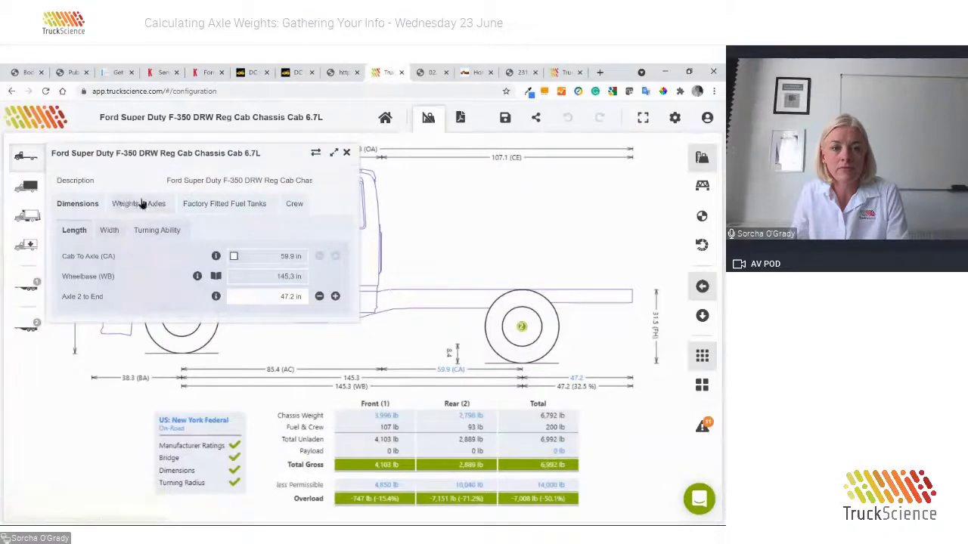
{"action": "left_click", "coordinate": [151, 206]}
{"action": "left_click", "coordinate": [155, 244]}
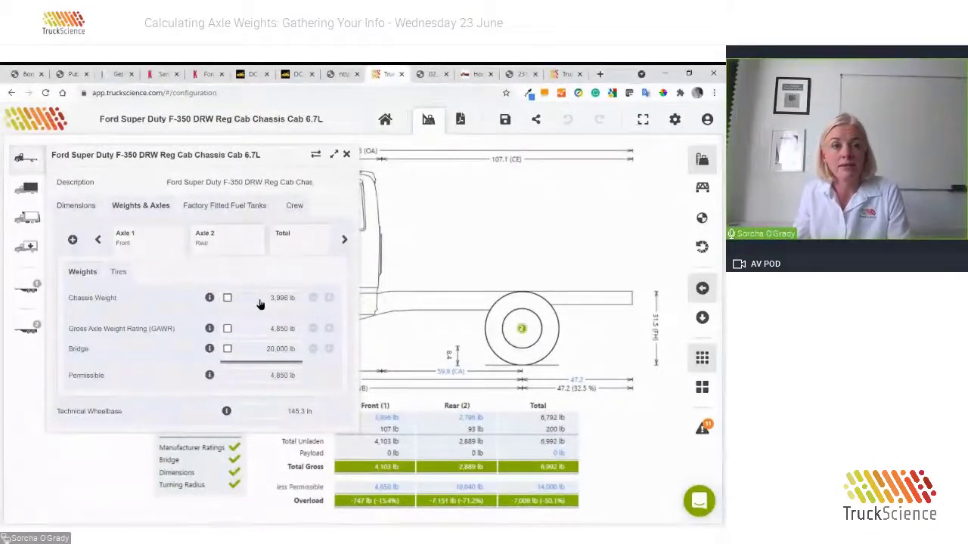
{"action": "left_click", "coordinate": [229, 238]}
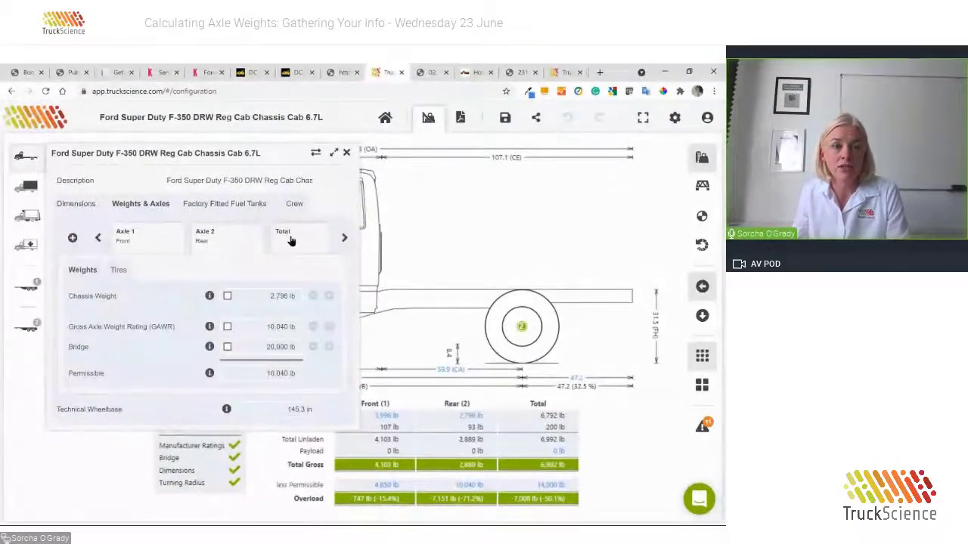
{"action": "left_click", "coordinate": [293, 239]}
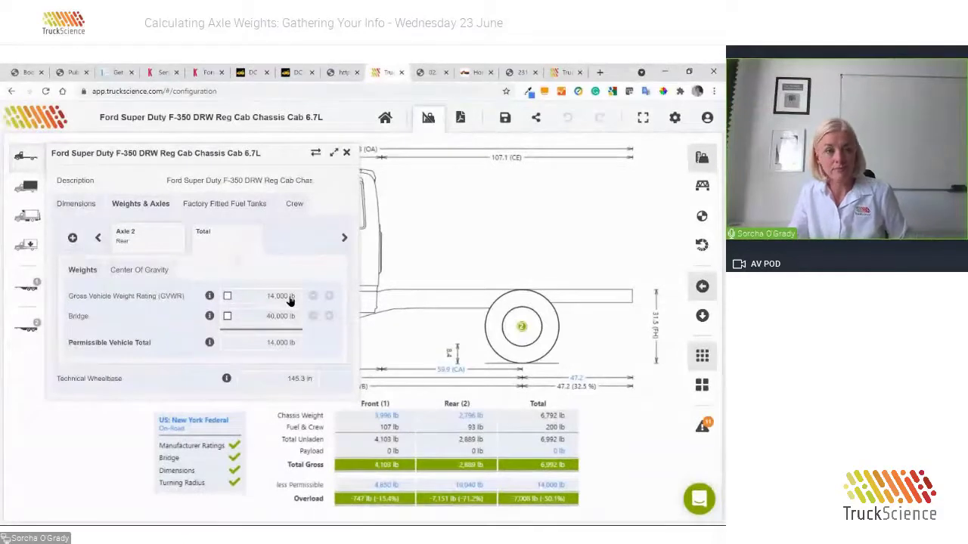
Check the chassis's factory fitted fuel tanks and crew details, then close its specification
{"action": "left_click", "coordinate": [210, 206]}
{"action": "left_click", "coordinate": [293, 203]}
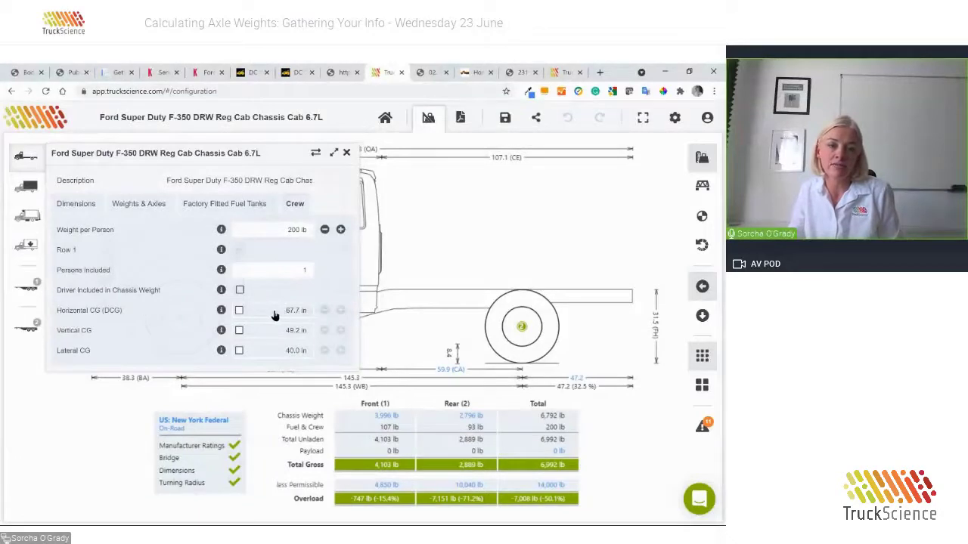
{"action": "left_click", "coordinate": [347, 153]}
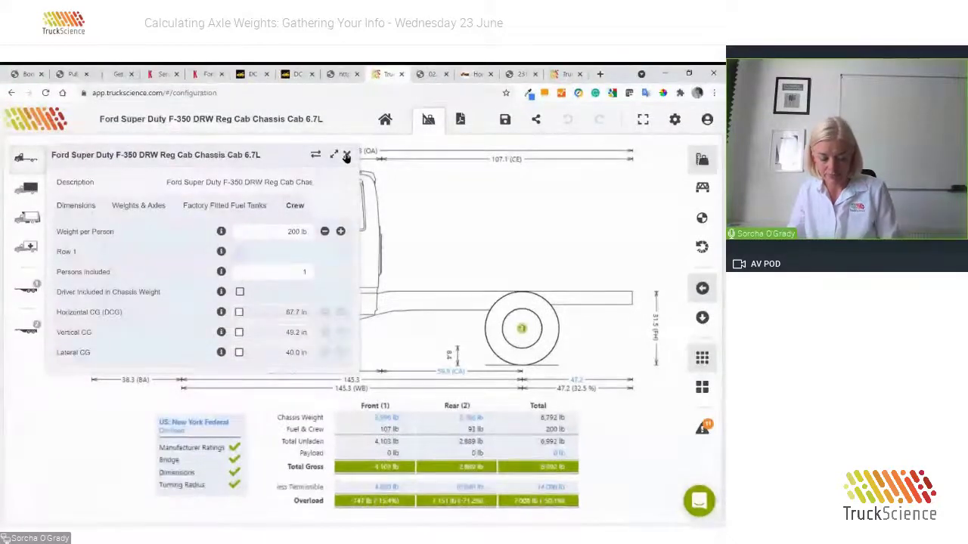
{"action": "left_click", "coordinate": [347, 155]}
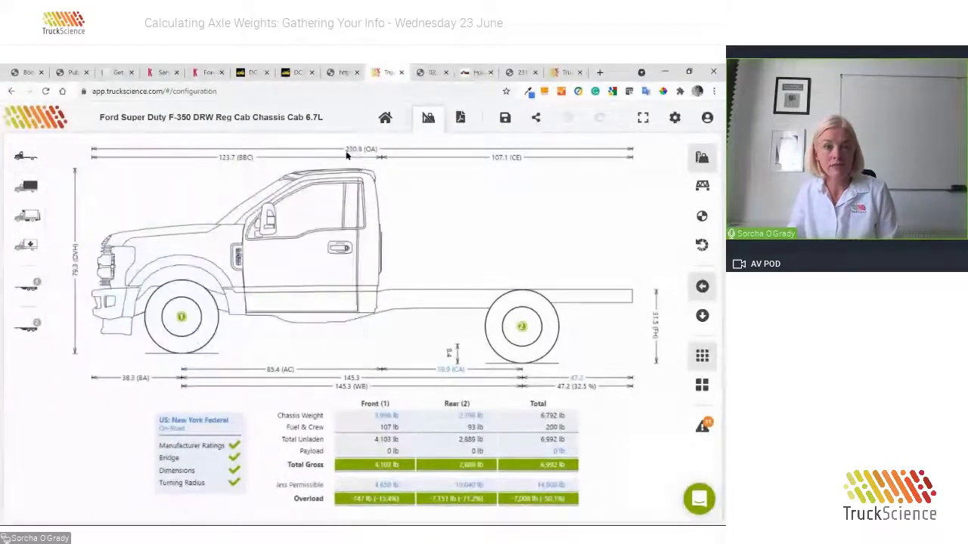
Find "knapheide 6108D" among the service bodies and add the Knapheide 6108D54 60" CA Steel DRW (Ford) body to the chassis
{"action": "left_click", "coordinate": [23, 188]}
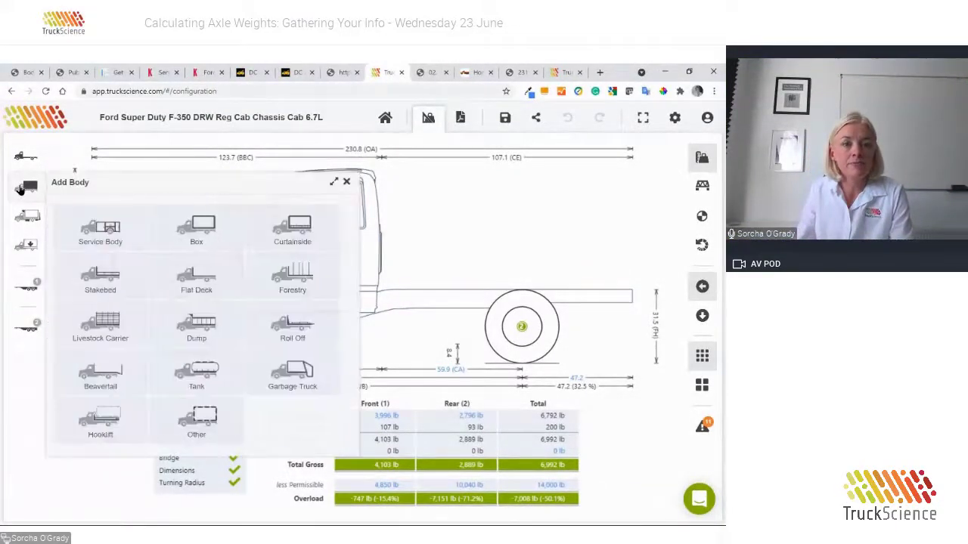
{"action": "left_click", "coordinate": [100, 231]}
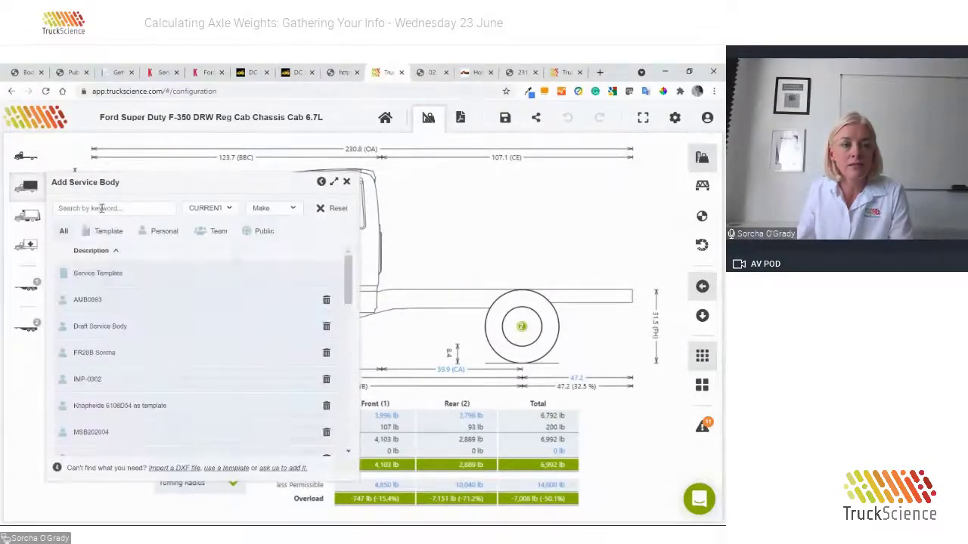
{"action": "left_click", "coordinate": [102, 208]}
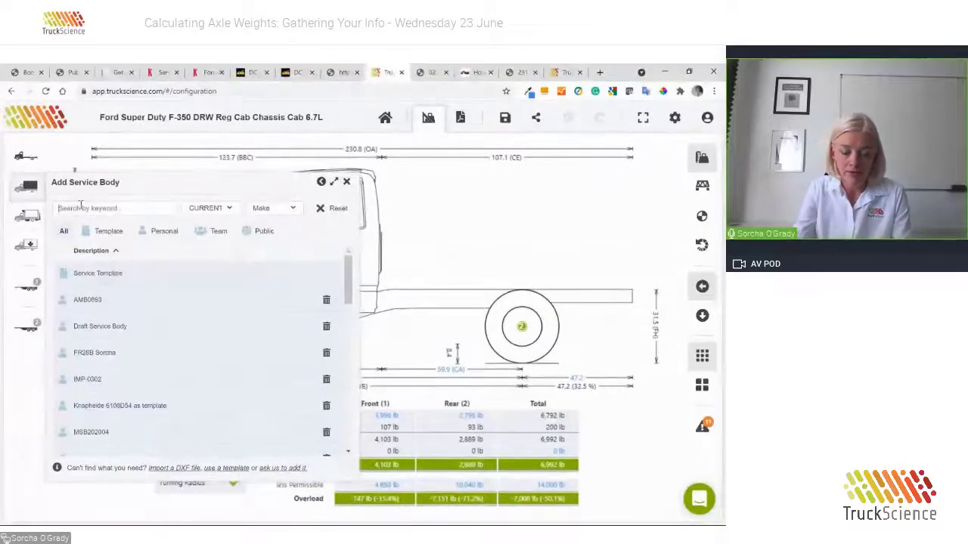
{"action": "type", "text": "knapheide 6108D"}
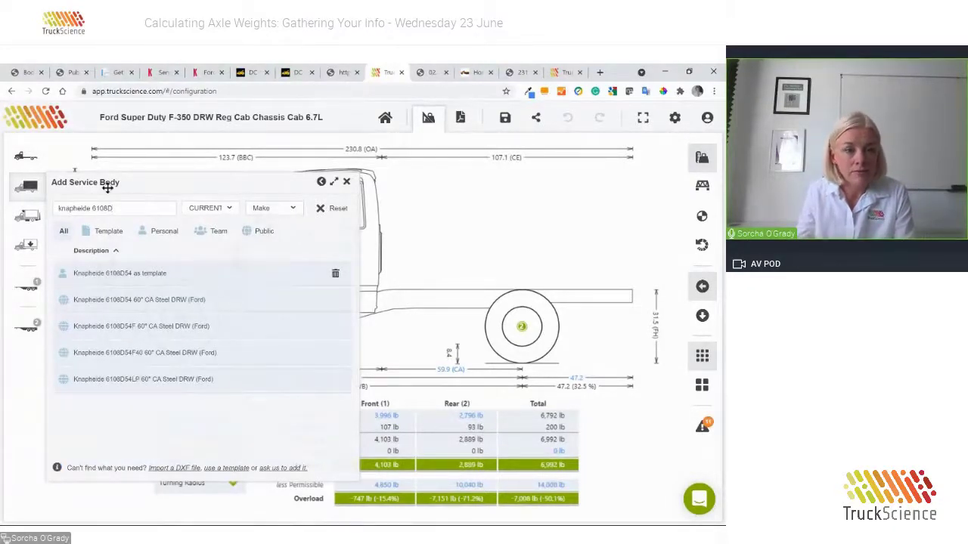
{"action": "left_click", "coordinate": [200, 300]}
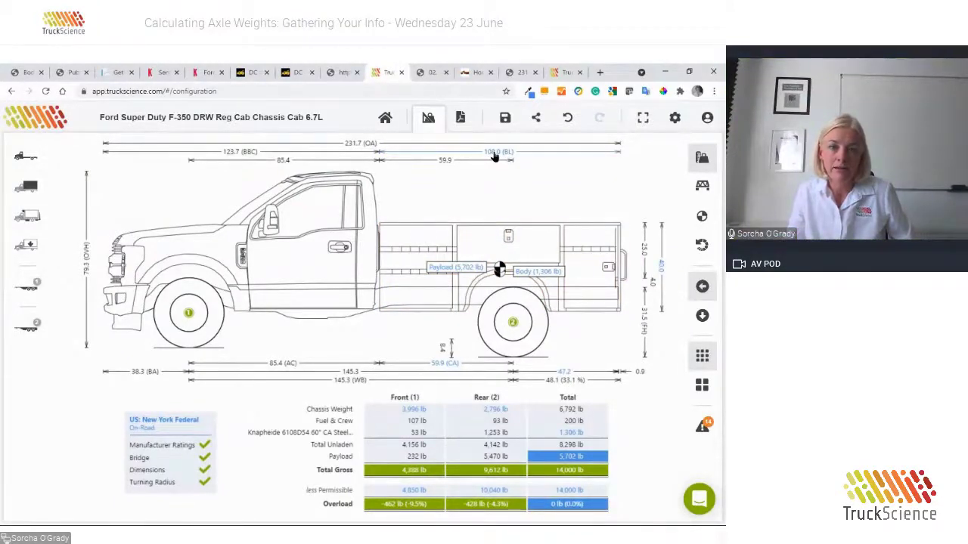
Review the service body's length, height, width and weight specifications, then close them
{"action": "left_click", "coordinate": [484, 241]}
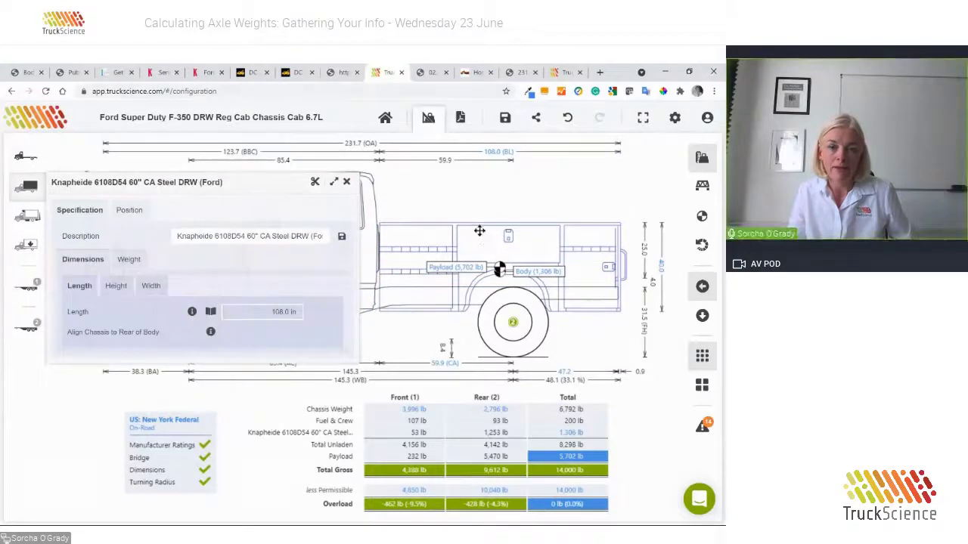
{"action": "left_click", "coordinate": [116, 286]}
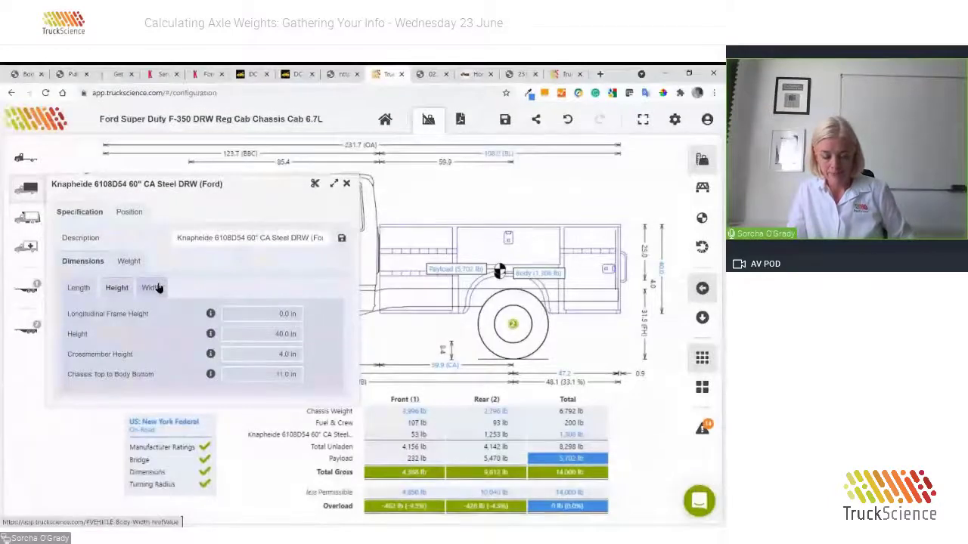
{"action": "left_click", "coordinate": [153, 286]}
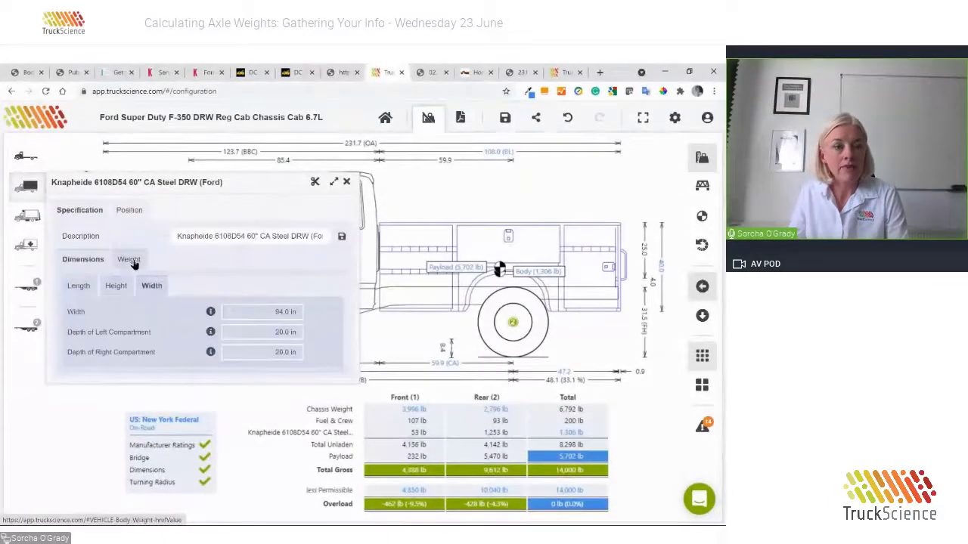
{"action": "left_click", "coordinate": [129, 260]}
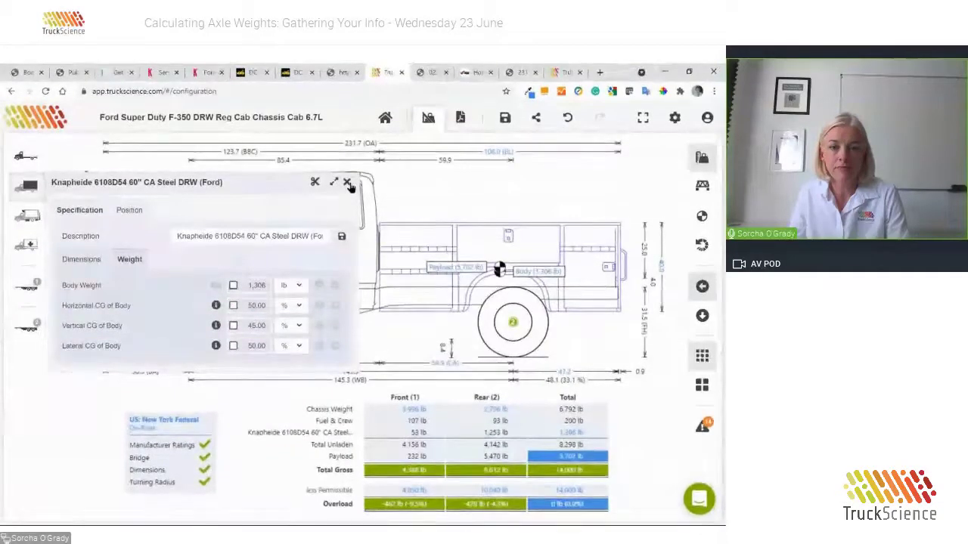
{"action": "left_click", "coordinate": [347, 183]}
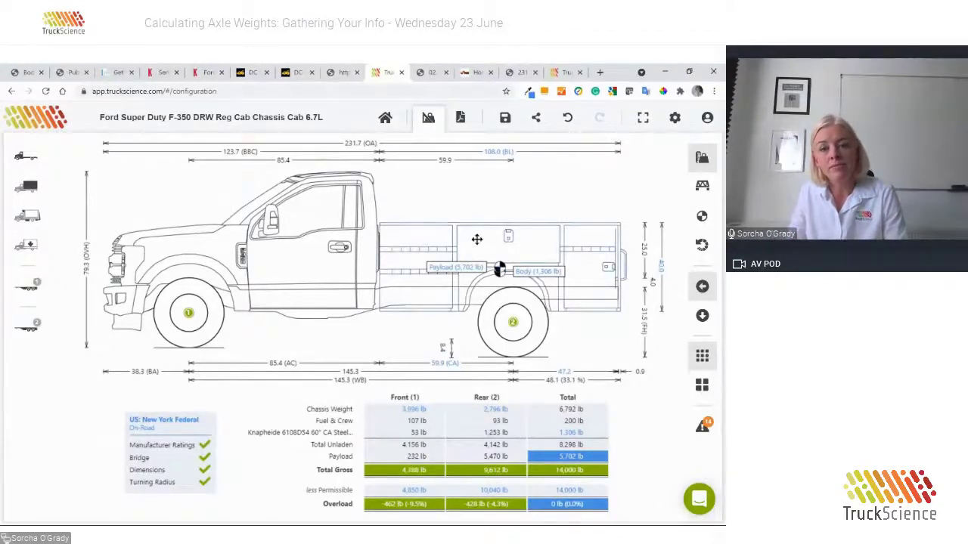
Move the service body back from the cab and set its cab to body clearance to 2 in
{"action": "left_click_drag", "start_coordinate": [476, 244], "coordinate": [503, 243]}
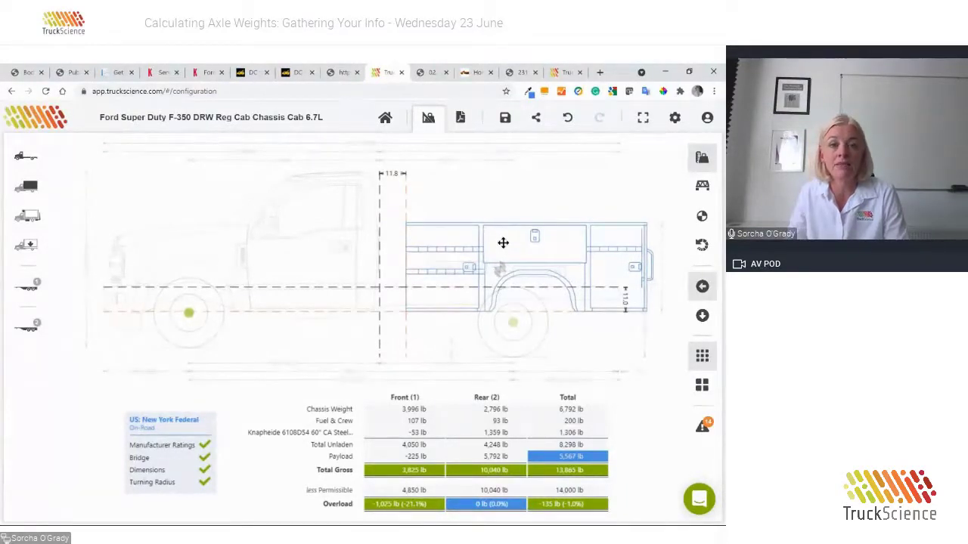
{"action": "left_click_drag", "start_coordinate": [503, 243], "coordinate": [479, 242]}
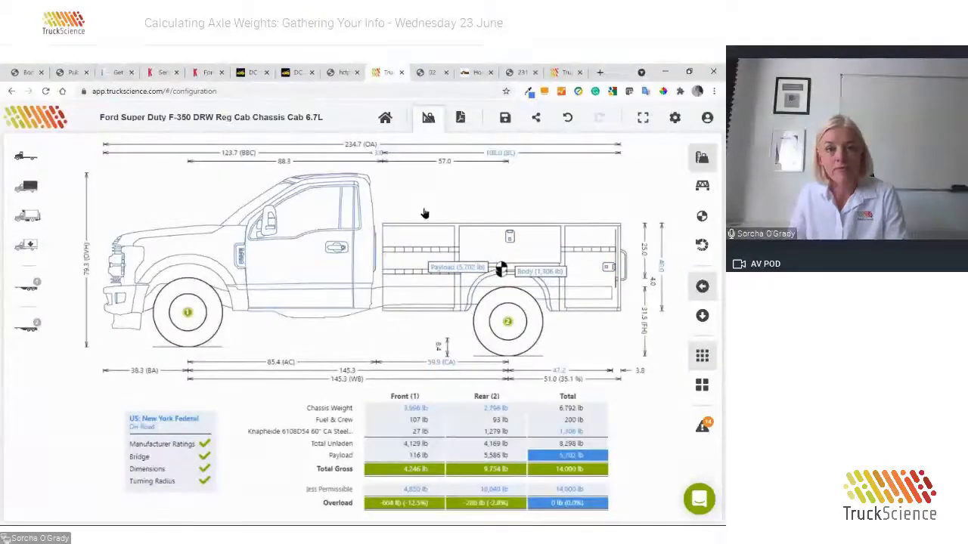
{"action": "left_click", "coordinate": [378, 157]}
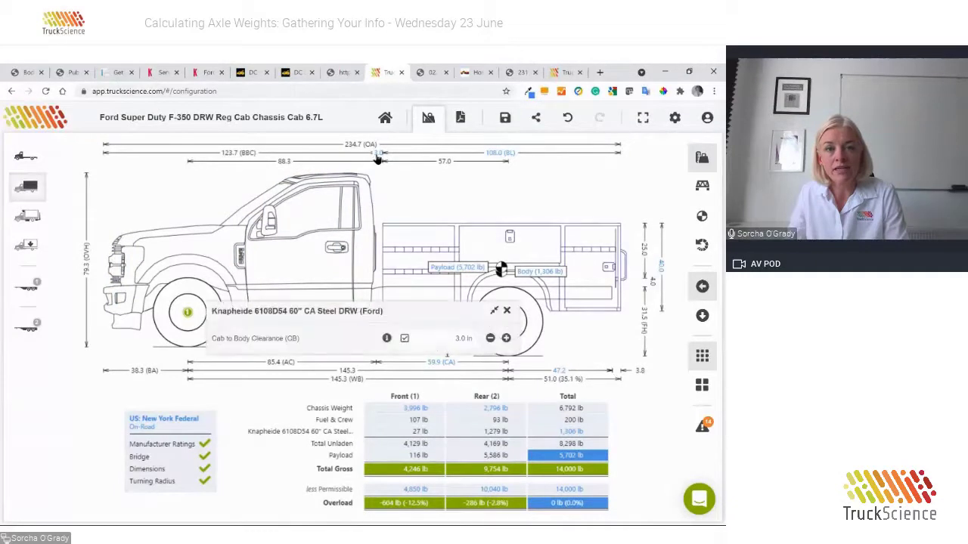
{"action": "left_click", "coordinate": [441, 341]}
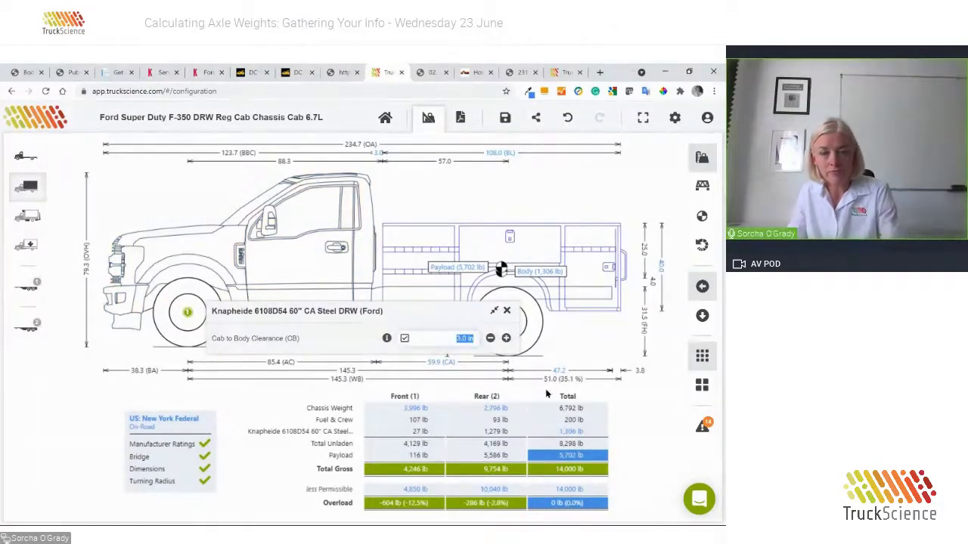
{"action": "type", "text": "2"}
{"action": "key", "text": "Return"}
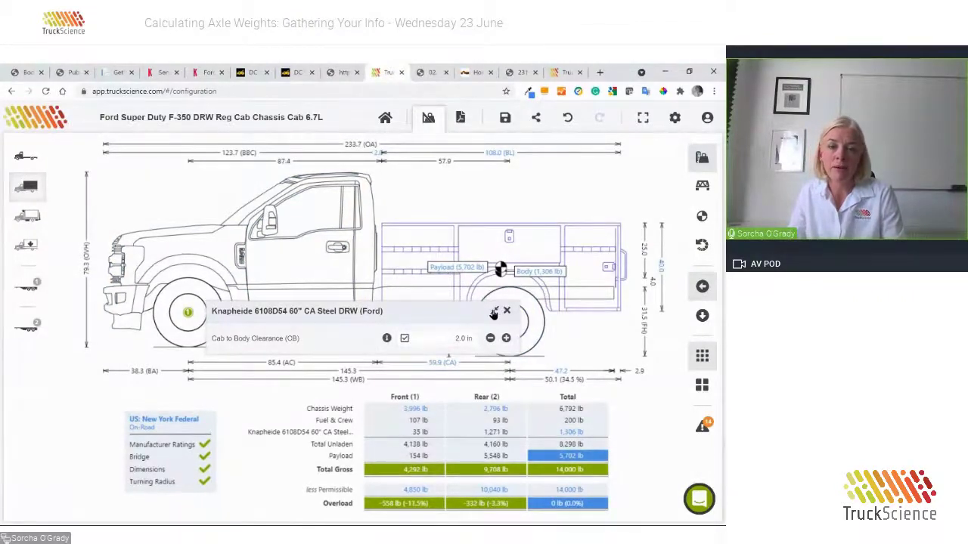
Check the service body's length in its specification, then close the body's details
{"action": "left_click", "coordinate": [494, 312]}
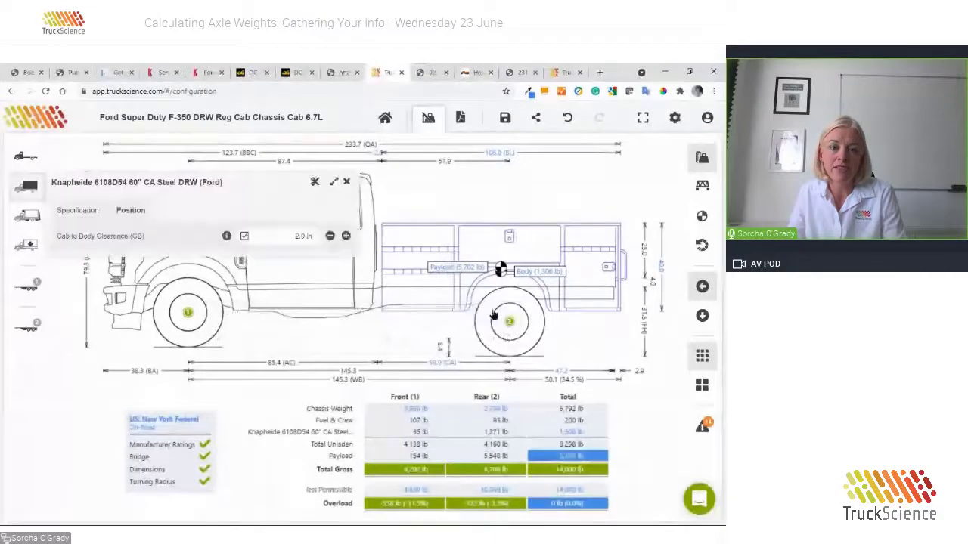
{"action": "left_click", "coordinate": [87, 212]}
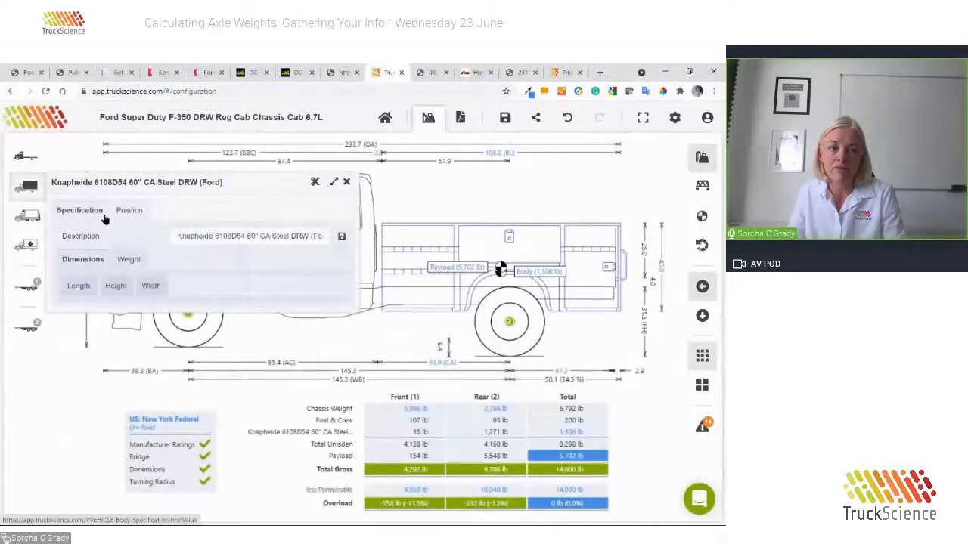
{"action": "left_click", "coordinate": [78, 286]}
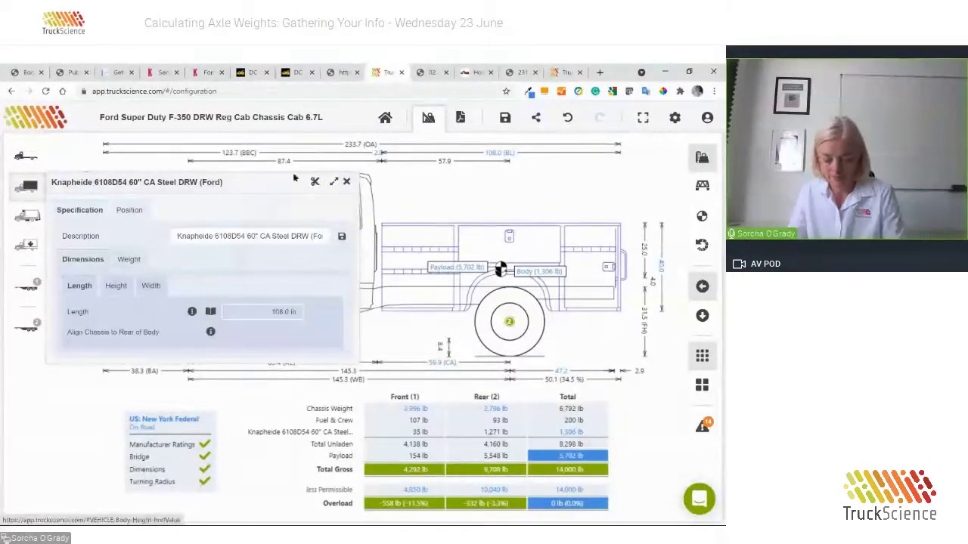
{"action": "left_click", "coordinate": [346, 184]}
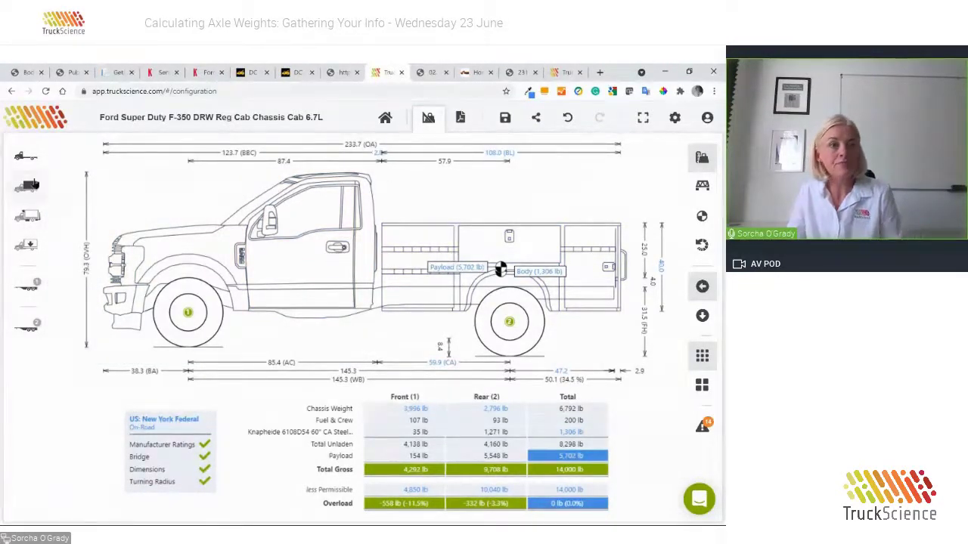
Start adding a crane as equipment and look through the public crane models
{"action": "left_click", "coordinate": [24, 221]}
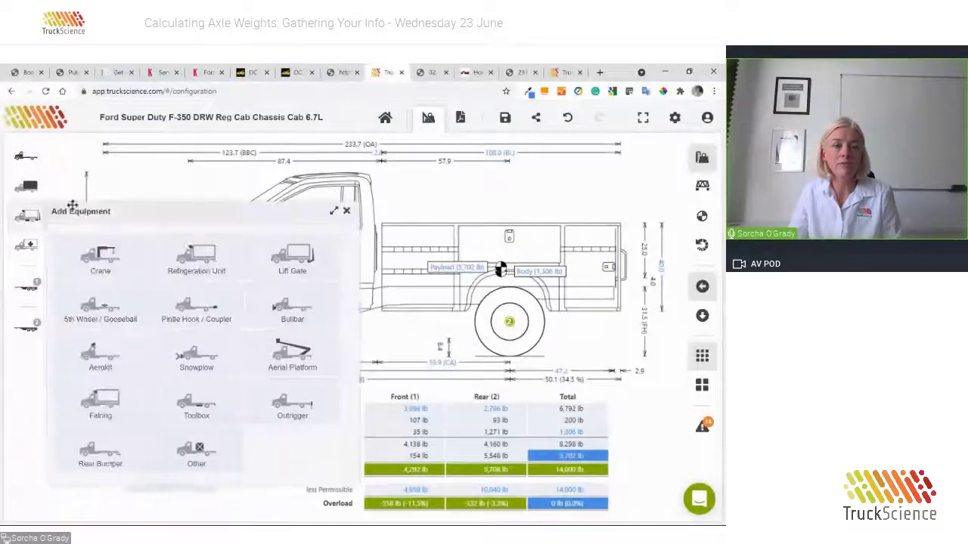
{"action": "left_click", "coordinate": [104, 265]}
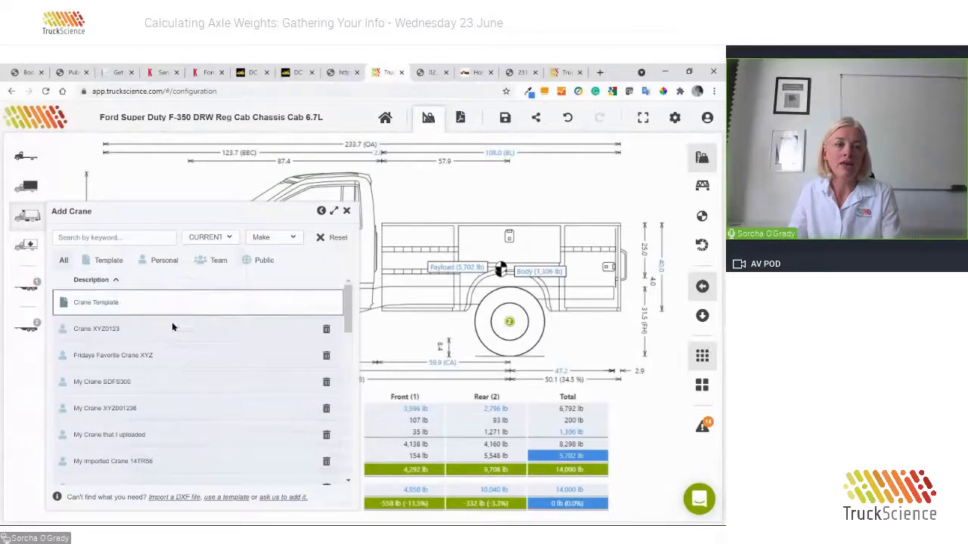
{"action": "left_click", "coordinate": [266, 260]}
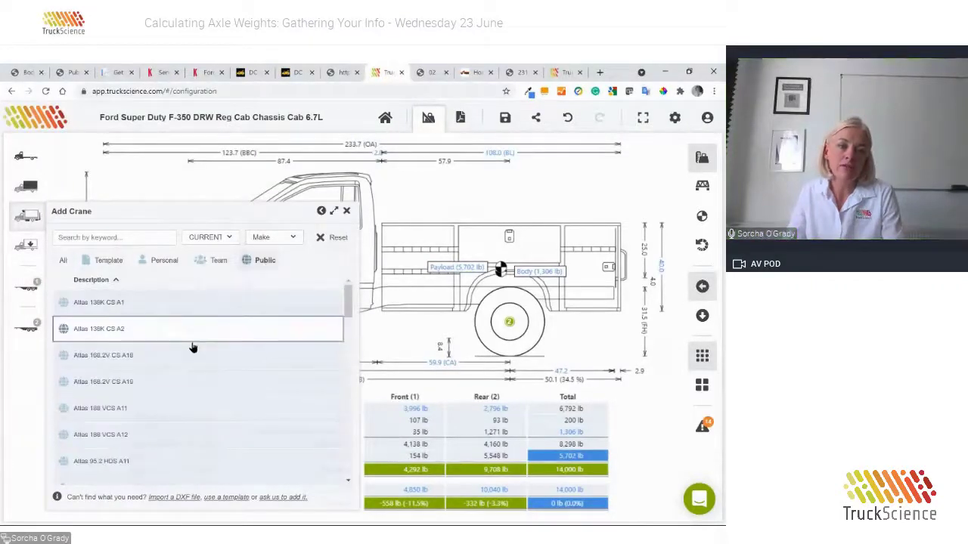
{"action": "scroll", "coordinate": [193, 347], "scroll_direction": "down", "scroll_amount": 10}
{"action": "scroll", "coordinate": [193, 347], "scroll_direction": "down", "scroll_amount": 15}
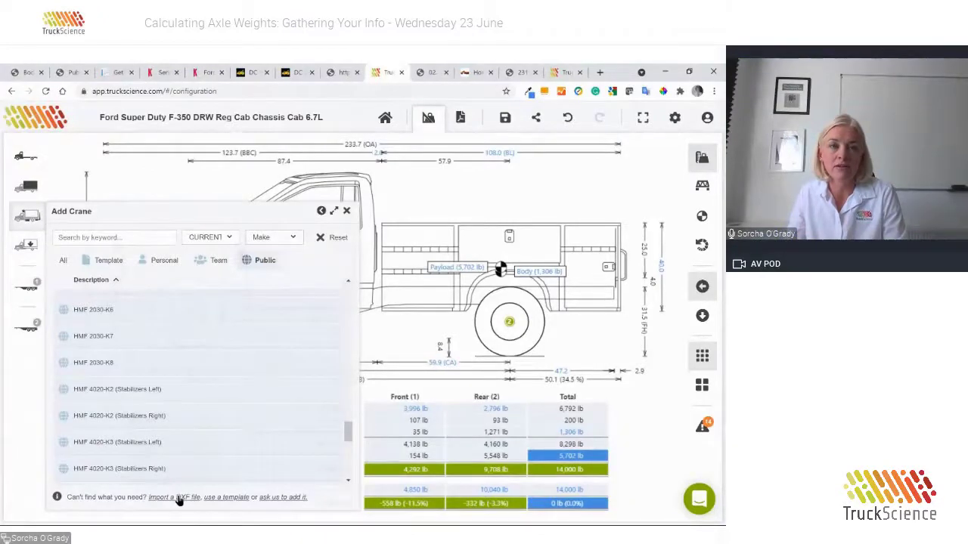
Import the DXF file liftmoore 2010REE.dxf from the Desktop as the crane's side view
{"action": "left_click", "coordinate": [179, 498]}
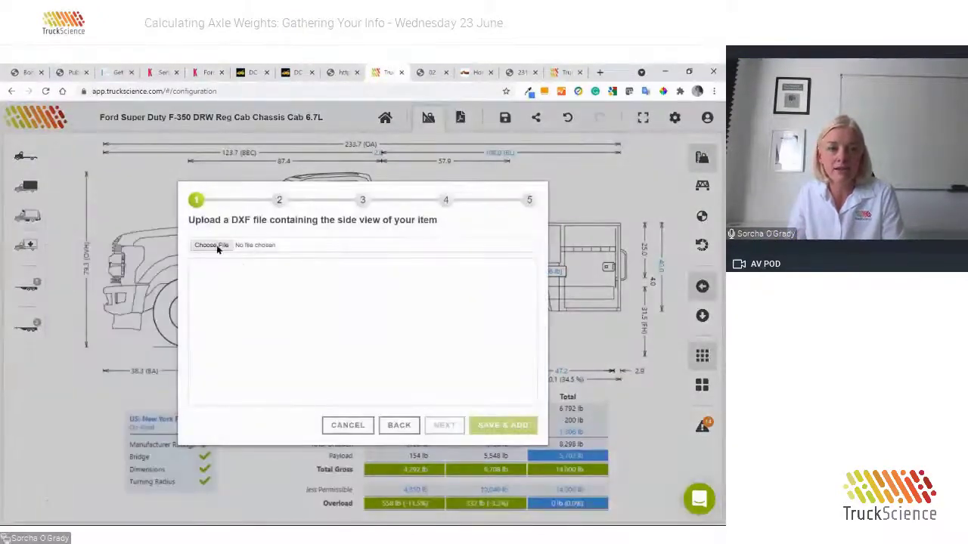
{"action": "left_click", "coordinate": [213, 245]}
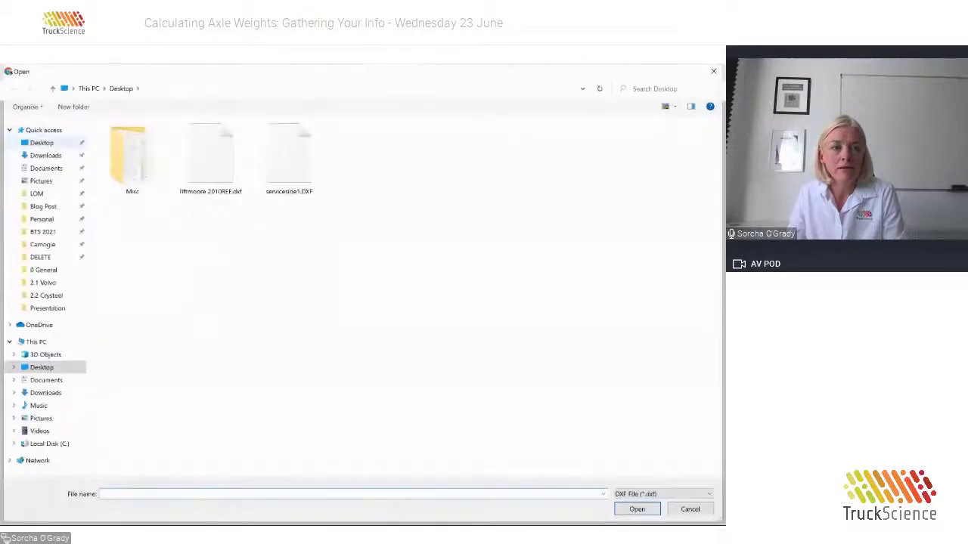
{"action": "left_click", "coordinate": [210, 158]}
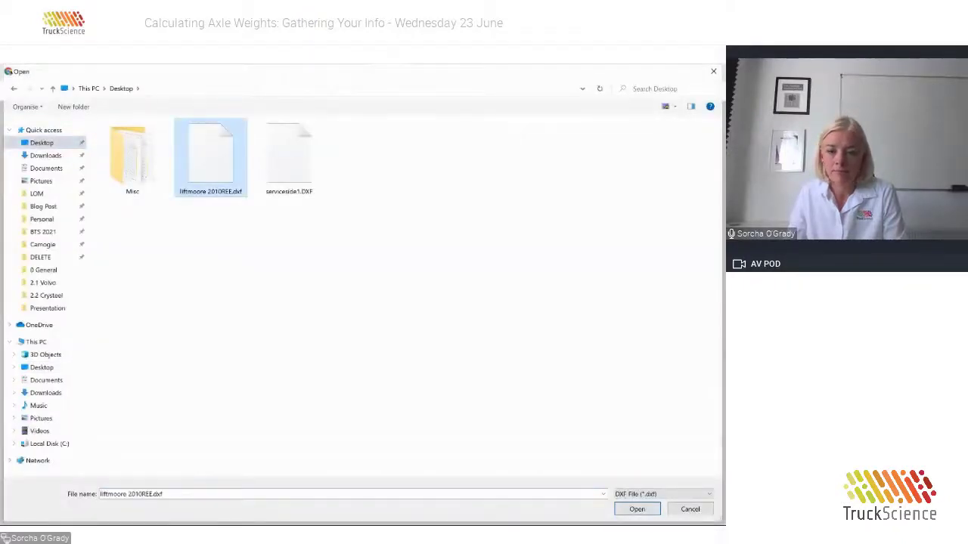
{"action": "left_click", "coordinate": [636, 509]}
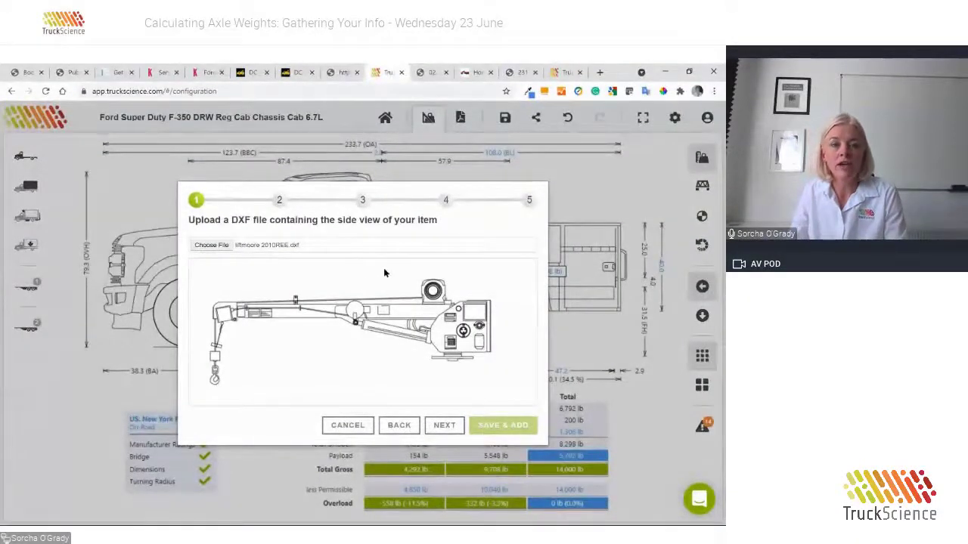
{"action": "left_click", "coordinate": [452, 429]}
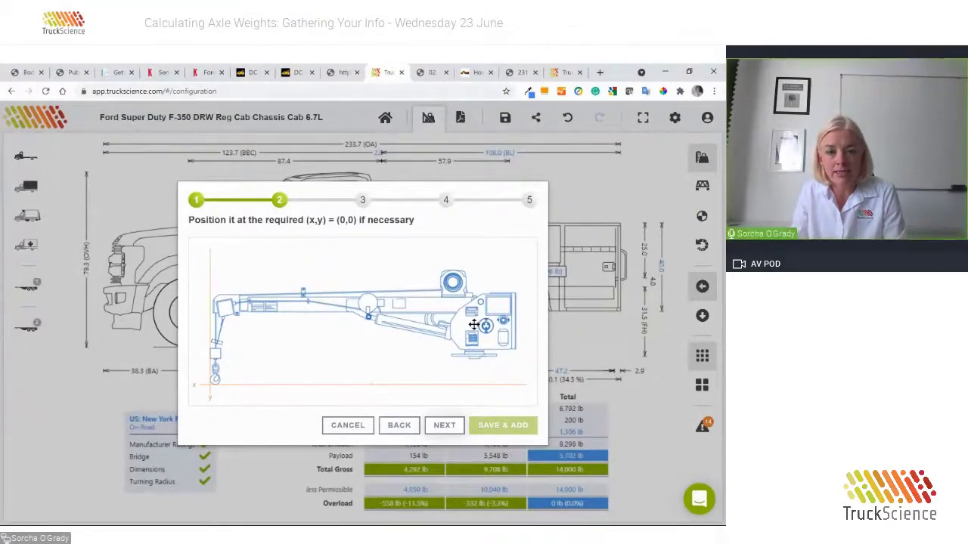
Reposition the crane drawing vertically so the horizontal origin axis runs along its mounting base, and accept the position
{"action": "left_click_drag", "start_coordinate": [473, 324], "coordinate": [474, 351]}
{"action": "left_click", "coordinate": [445, 426]}
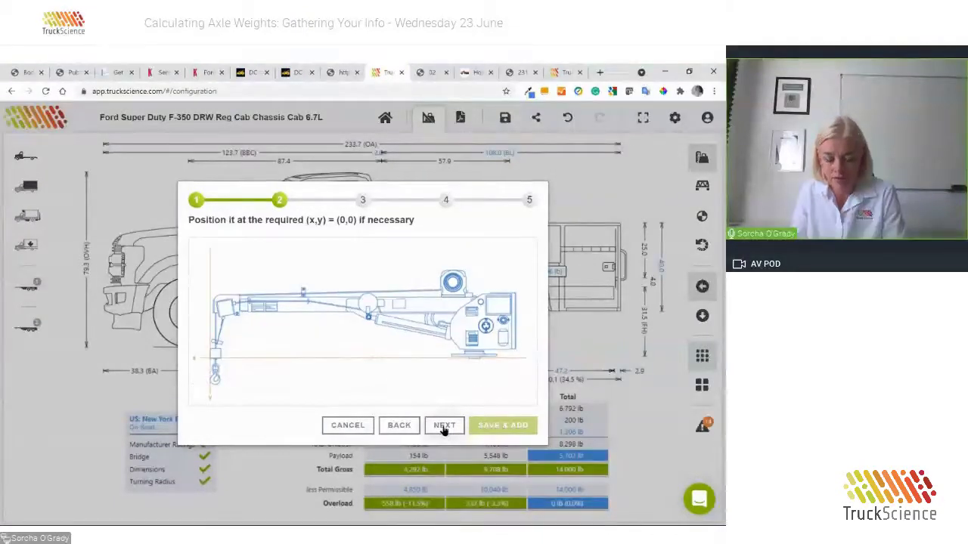
{"action": "left_click", "coordinate": [445, 427]}
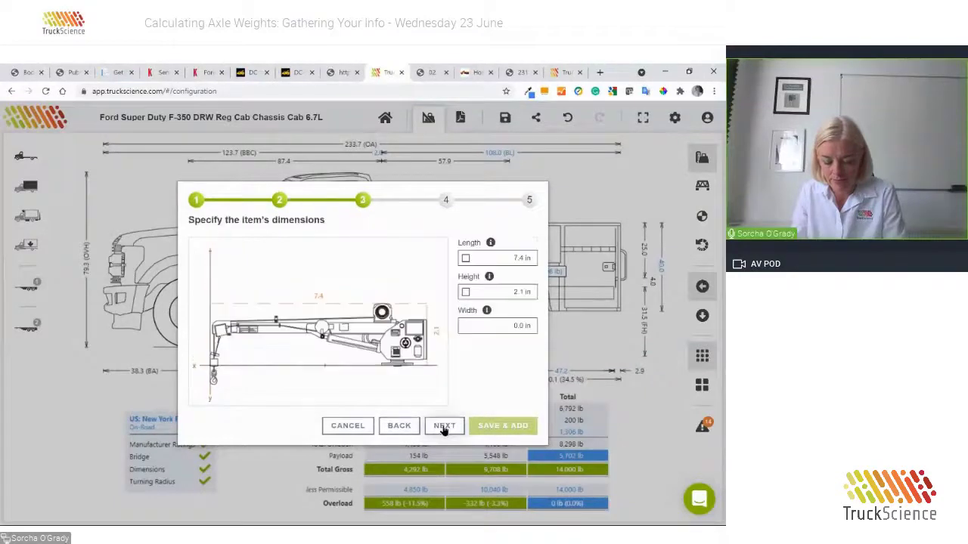
Scale the crane to a length of 100.4 in, set its width to 19 in, and accept the dimensions
{"action": "left_click", "coordinate": [465, 259]}
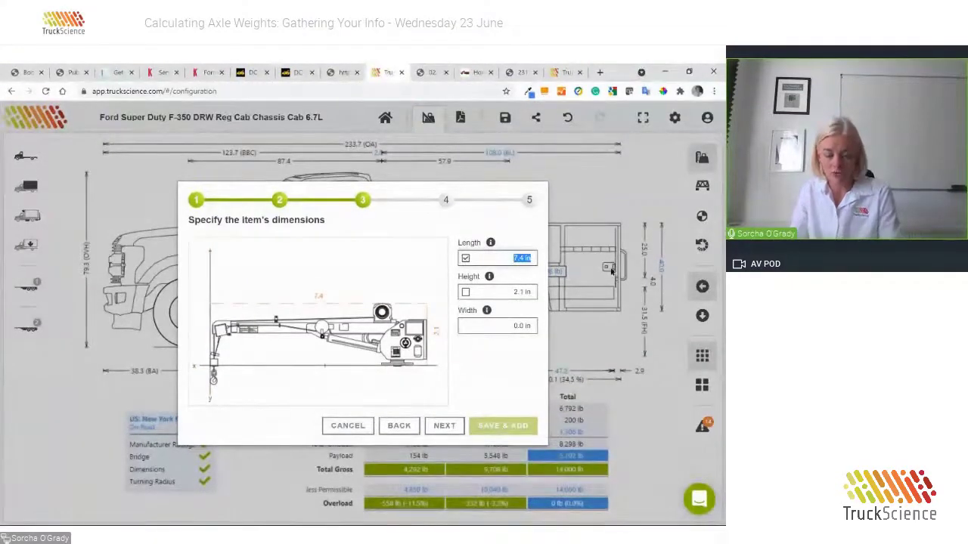
{"action": "type", "text": "100"}
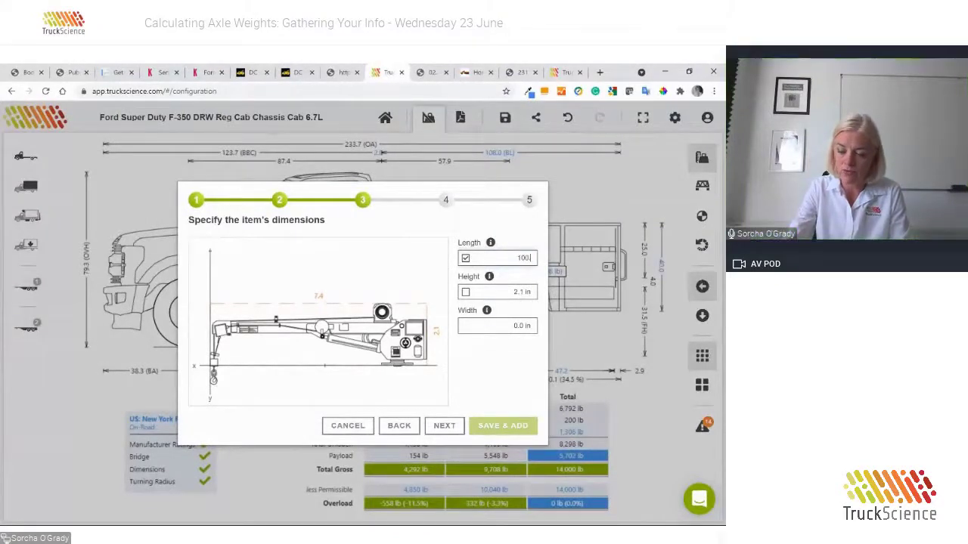
{"action": "type", "text": ".4"}
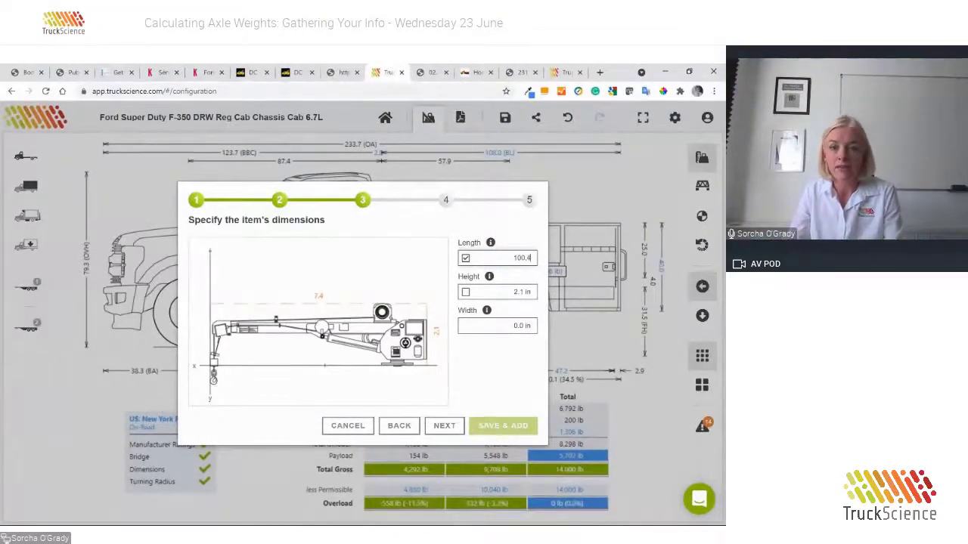
{"action": "key", "text": "Tab"}
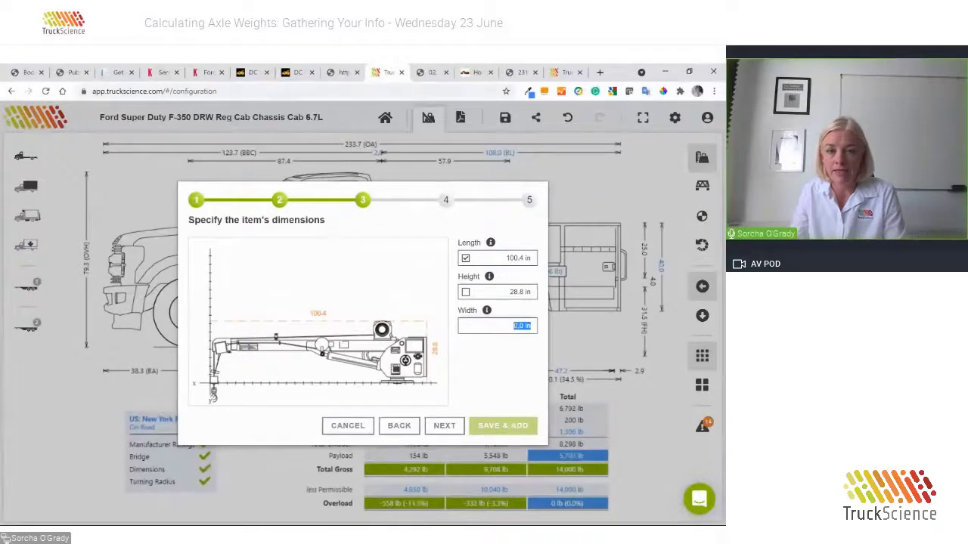
{"action": "type", "text": "19"}
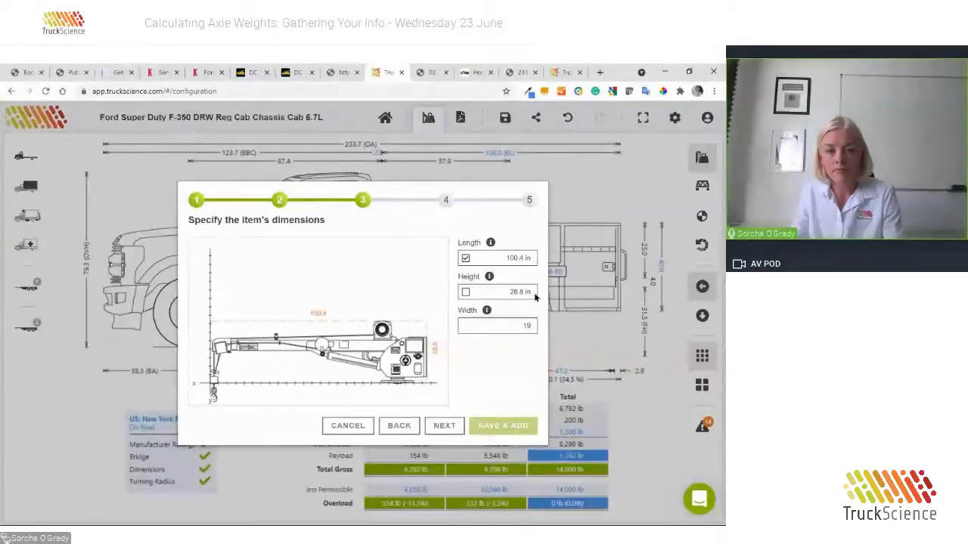
{"action": "left_click", "coordinate": [444, 426]}
Set the crane's weight to 705 lb
{"action": "left_click", "coordinate": [512, 258]}
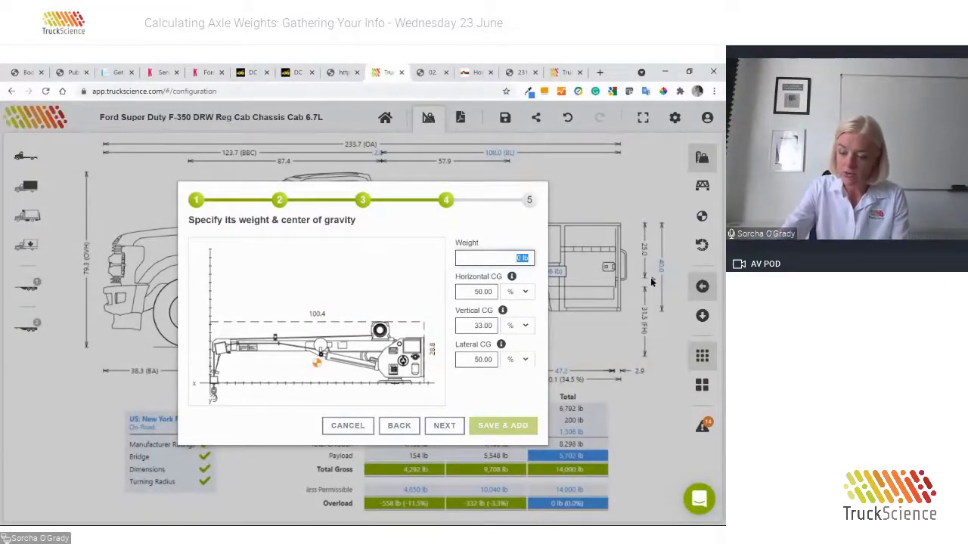
{"action": "type", "text": "705"}
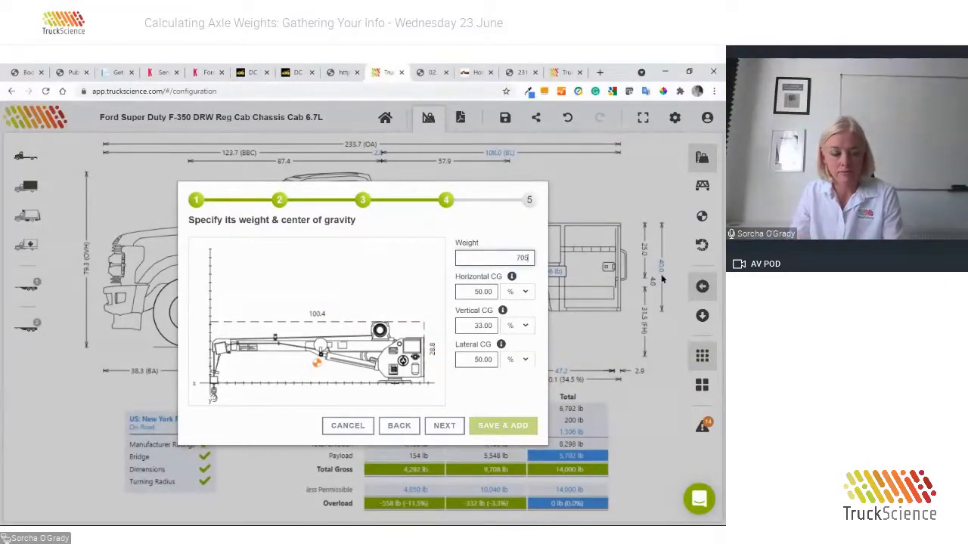
{"action": "key", "text": "Tab"}
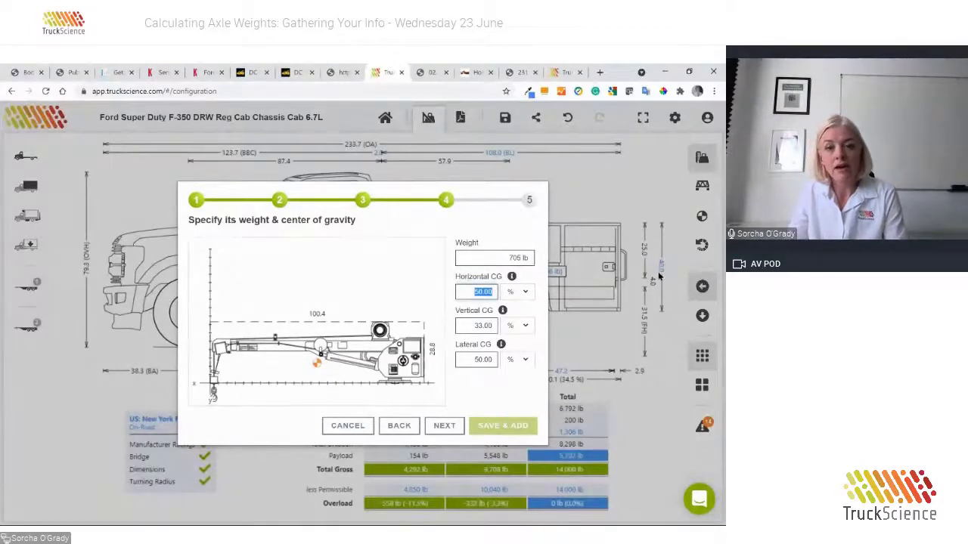
Set the crane's horizontal center of gravity to 71.5 in and its vertical one to 13.80 %, and accept them
{"action": "left_click", "coordinate": [516, 293]}
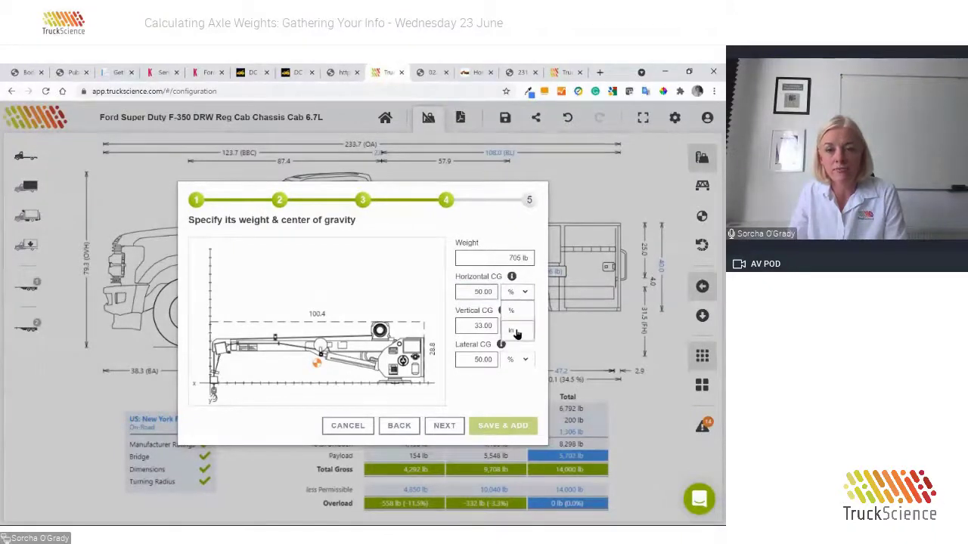
{"action": "left_click", "coordinate": [516, 333]}
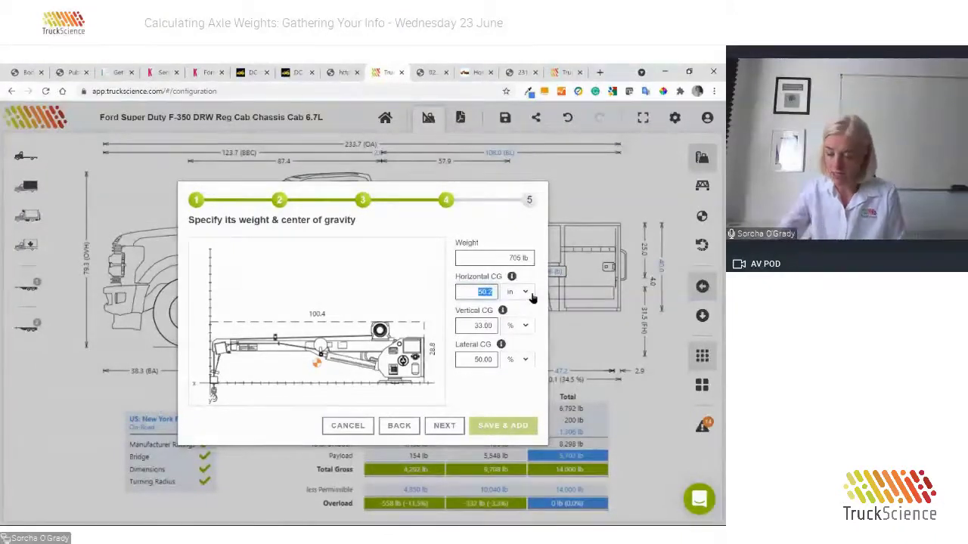
{"action": "type", "text": "71.5"}
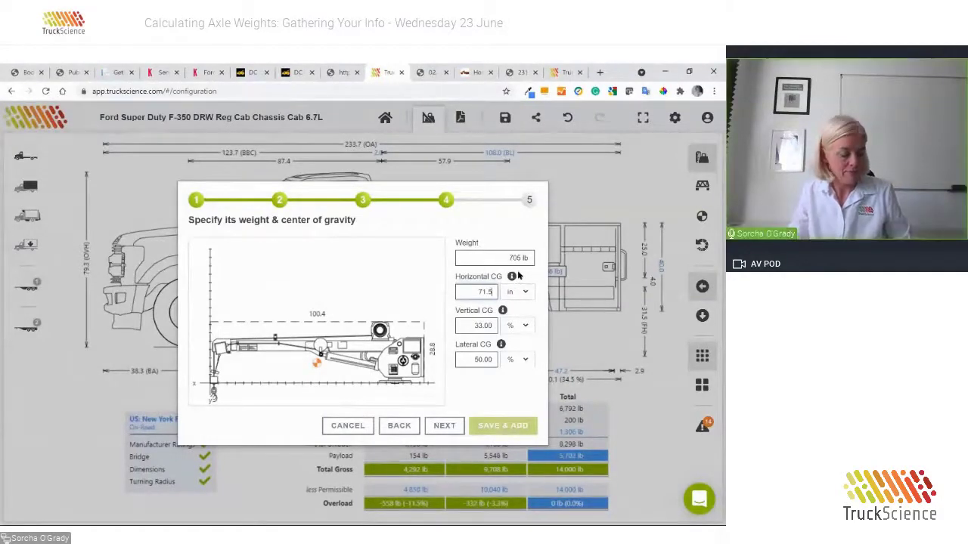
{"action": "left_click", "coordinate": [462, 327]}
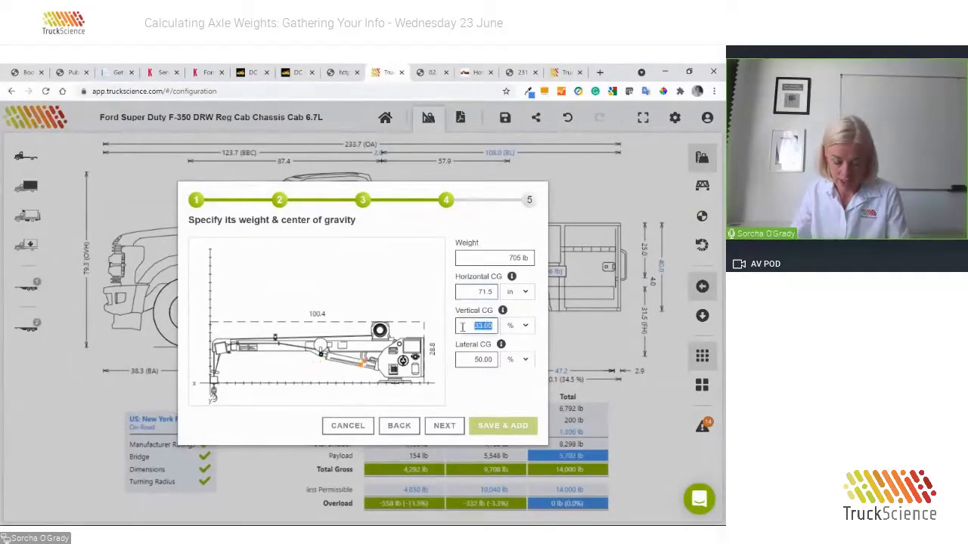
{"action": "type", "text": "13"}
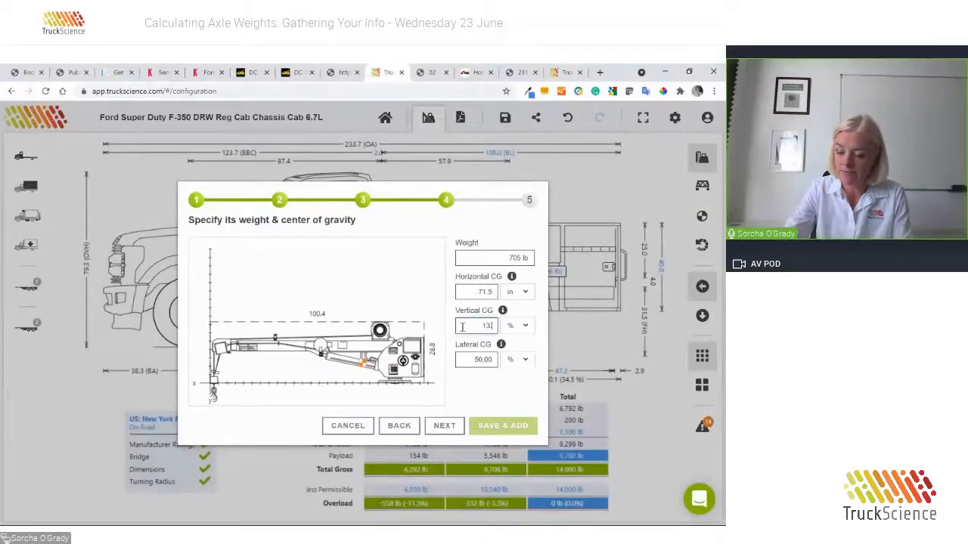
{"action": "type", "text": ".80"}
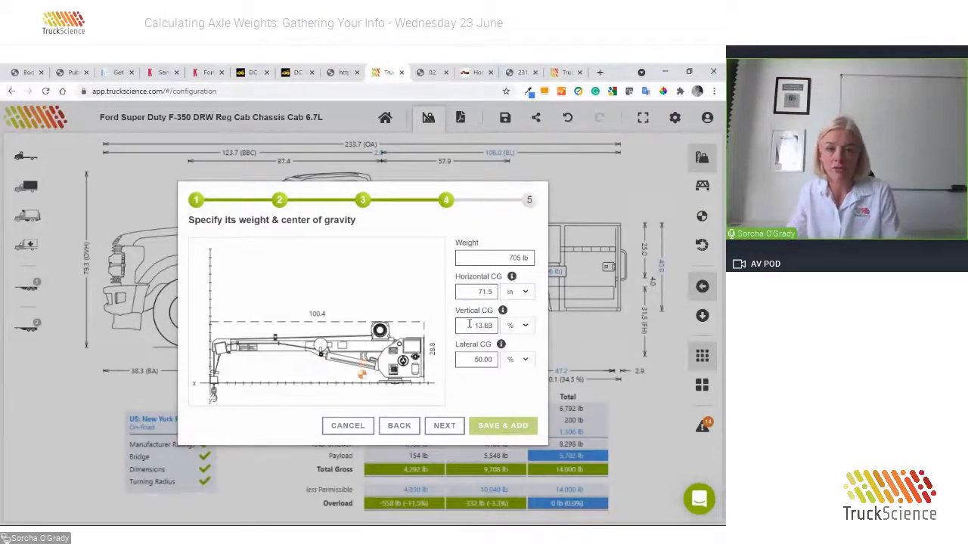
{"action": "left_click", "coordinate": [444, 425]}
Save and add the crane as "Liftmoore 2010REE for 60 CA body" and place it on top of the service body, flush with its rear end
{"action": "left_click", "coordinate": [307, 246]}
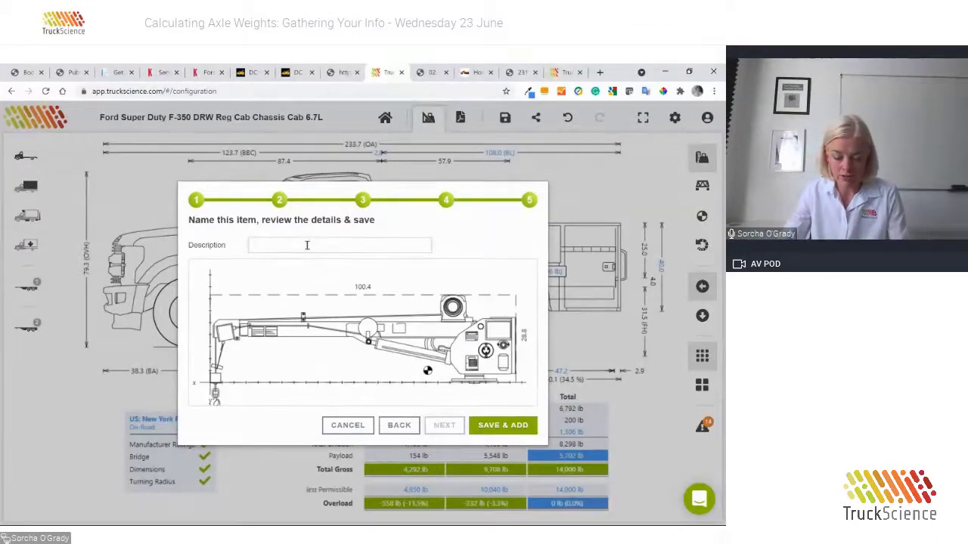
{"action": "type", "text": "Liftmoor"}
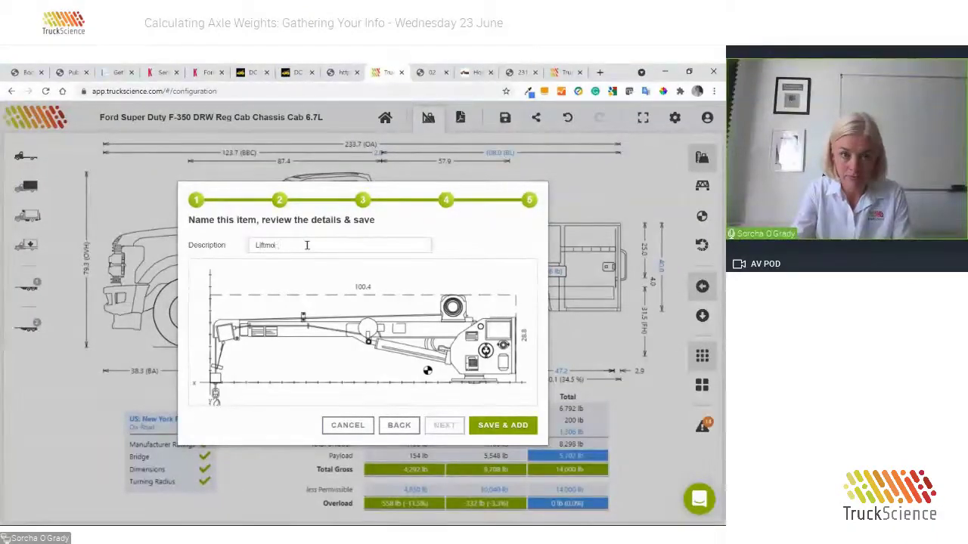
{"action": "type", "text": "e"}
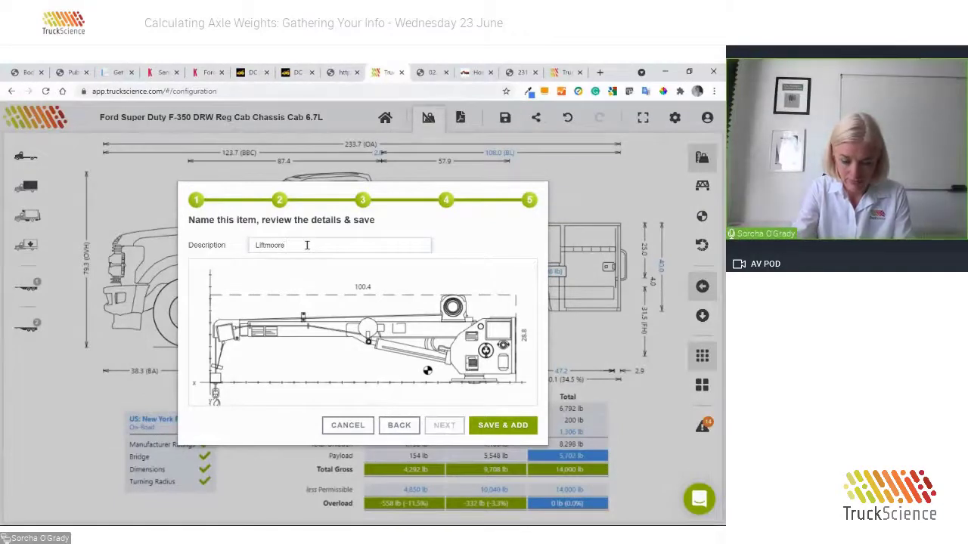
{"action": "type", "text": " 2010REE for 60 CA body"}
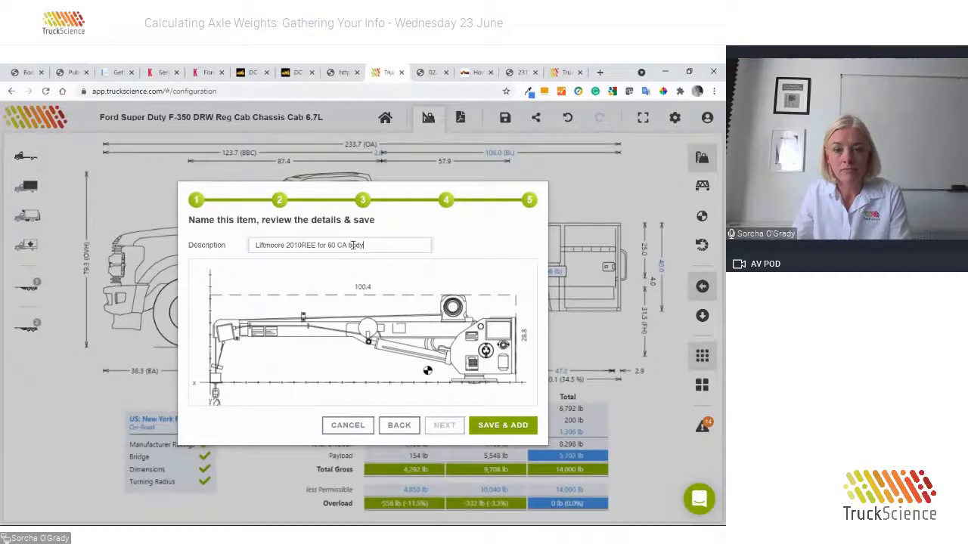
{"action": "left_click", "coordinate": [499, 426]}
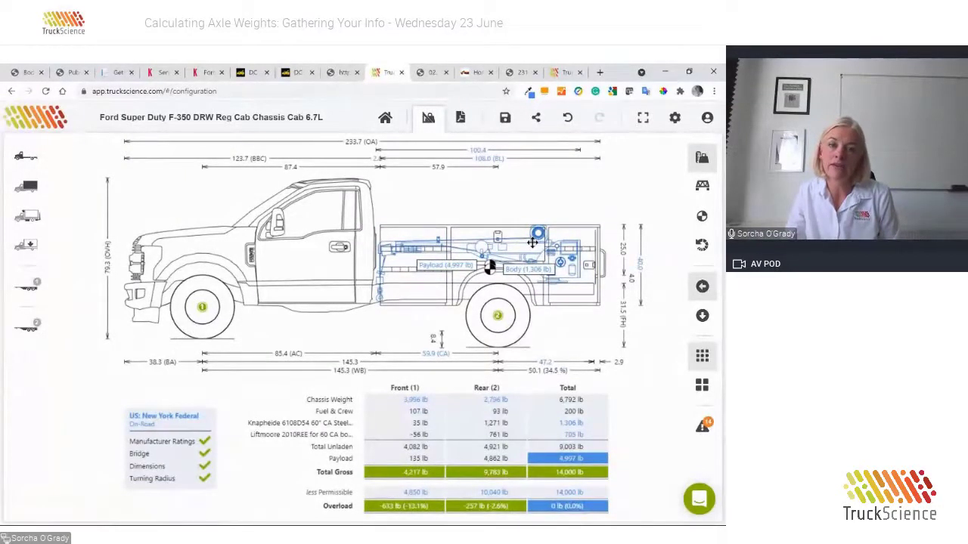
{"action": "left_click_drag", "start_coordinate": [532, 242], "coordinate": [555, 181]}
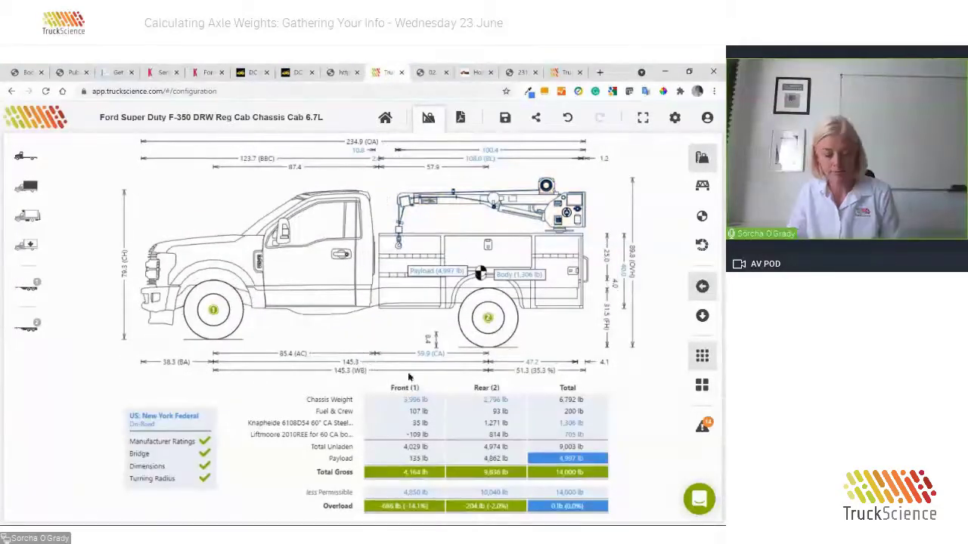
Add the "Outriggers 805lb" equipment and place it directly behind the service body, about 110 in behind the cab
{"action": "left_click", "coordinate": [27, 214]}
{"action": "left_click", "coordinate": [66, 251]}
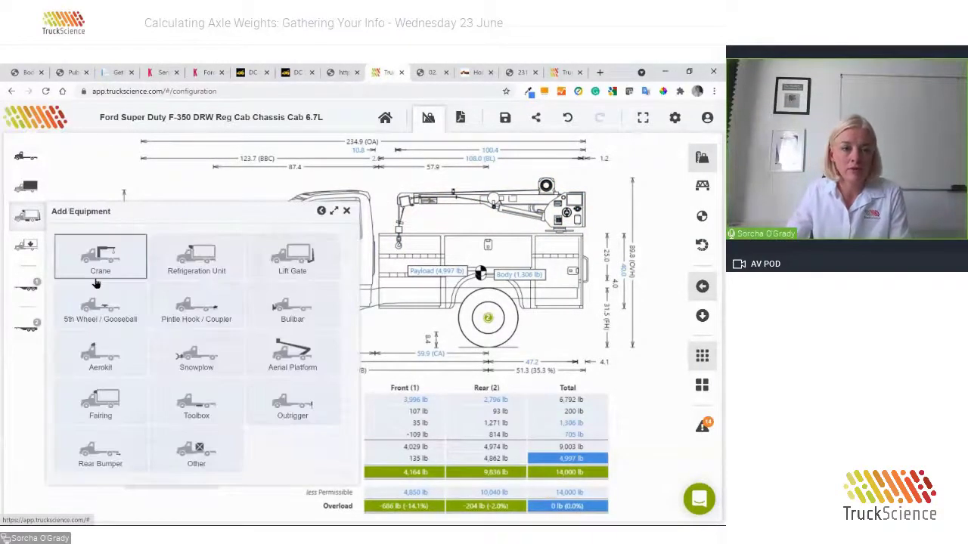
{"action": "left_click", "coordinate": [292, 401]}
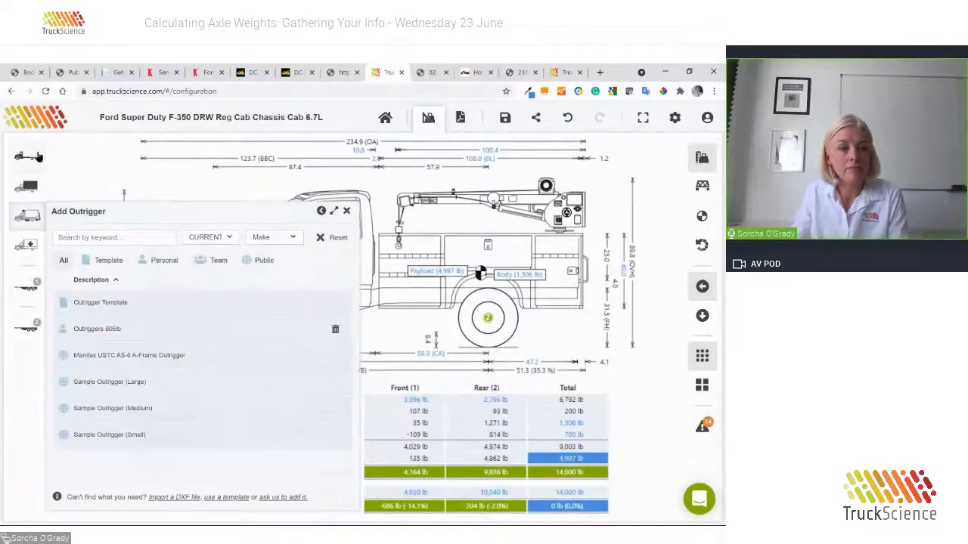
{"action": "left_click", "coordinate": [129, 331]}
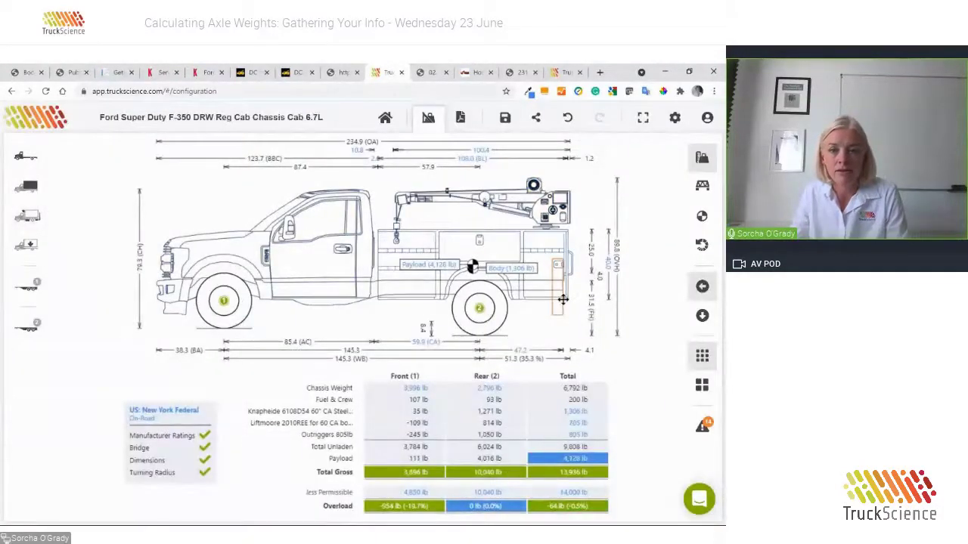
{"action": "left_click_drag", "start_coordinate": [559, 305], "coordinate": [575, 309]}
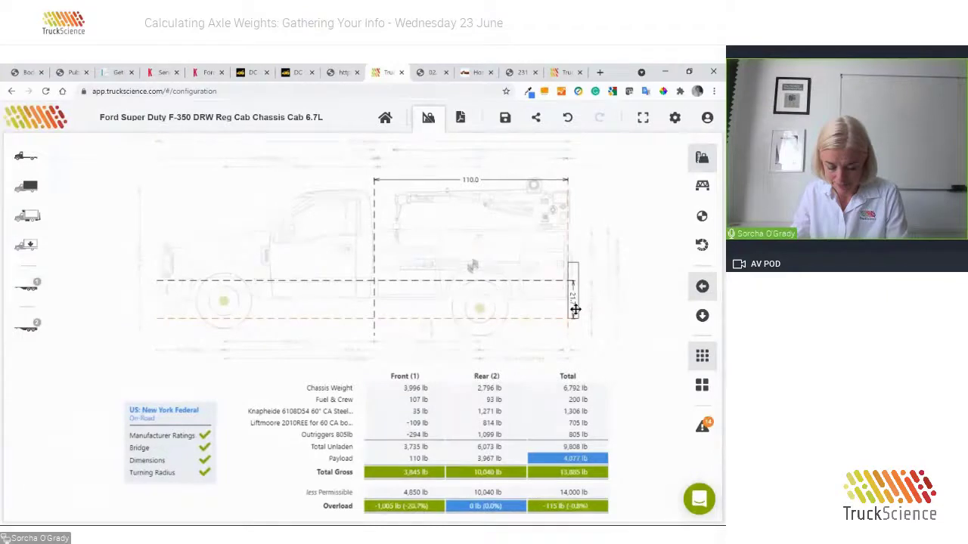
{"action": "left_click_drag", "start_coordinate": [576, 310], "coordinate": [575, 310]}
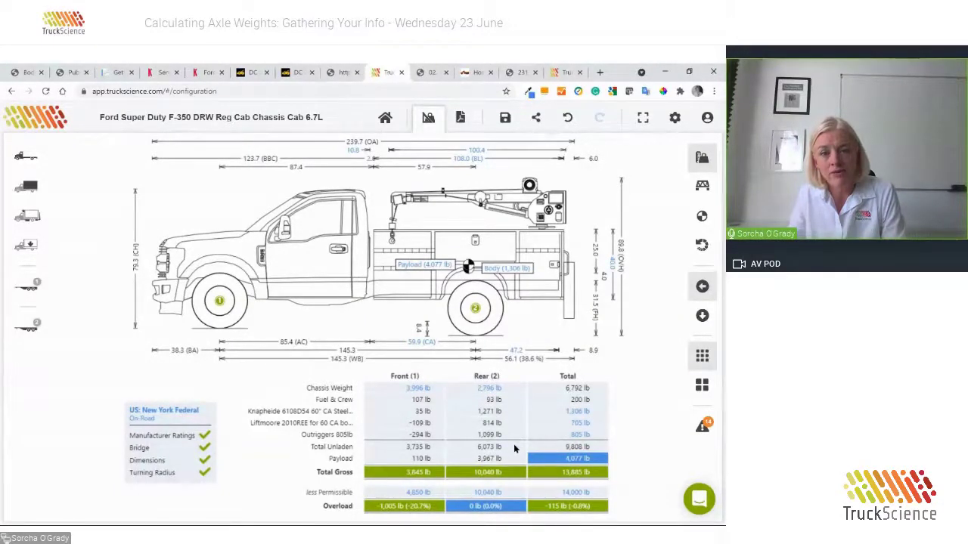
Set the payload's horizontal center of gravity to 45 %
{"action": "left_click", "coordinate": [28, 251]}
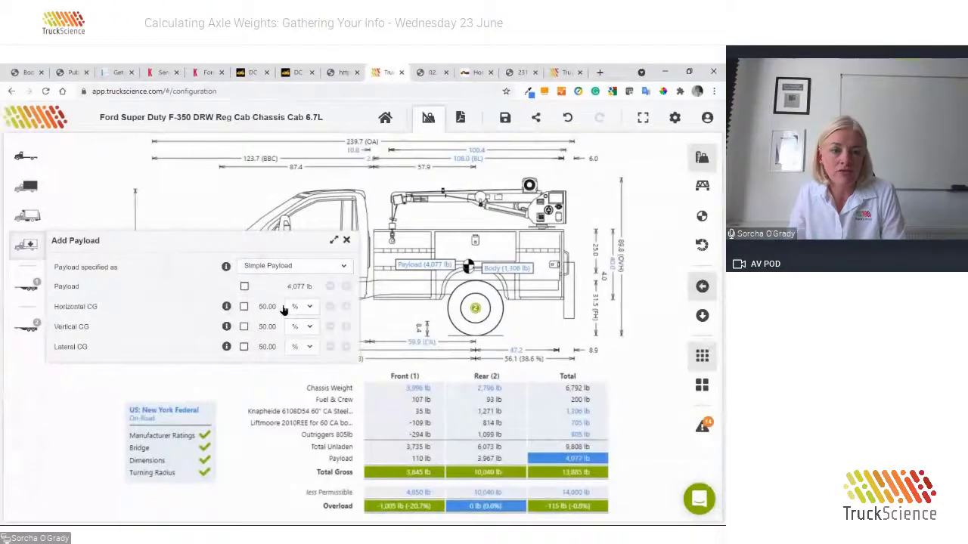
{"action": "left_click", "coordinate": [259, 310]}
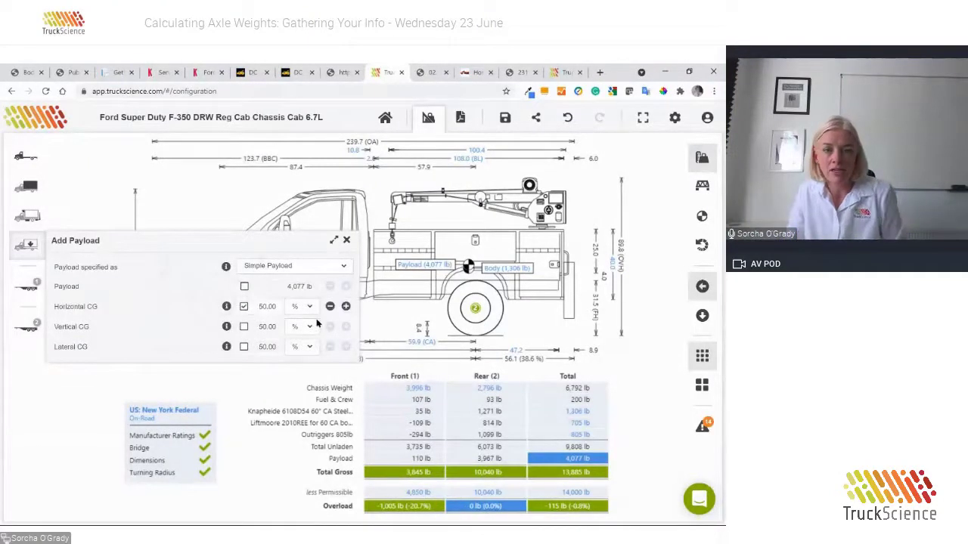
{"action": "double_click", "coordinate": [270, 306]}
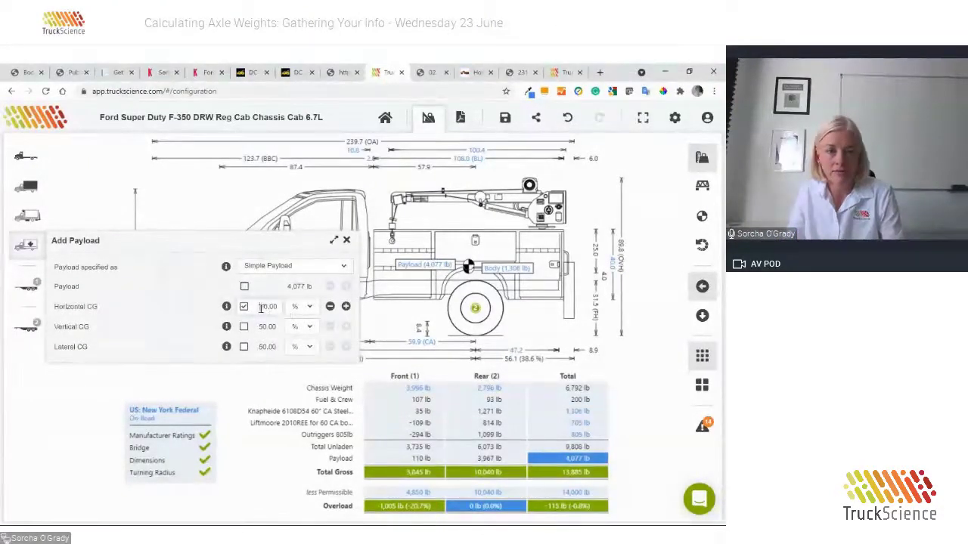
{"action": "type", "text": "45"}
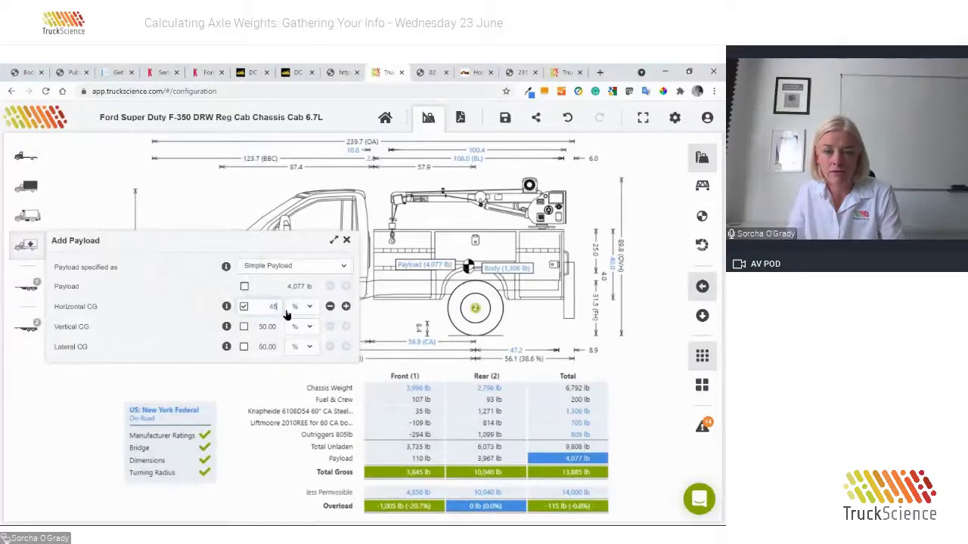
{"action": "left_click", "coordinate": [340, 344]}
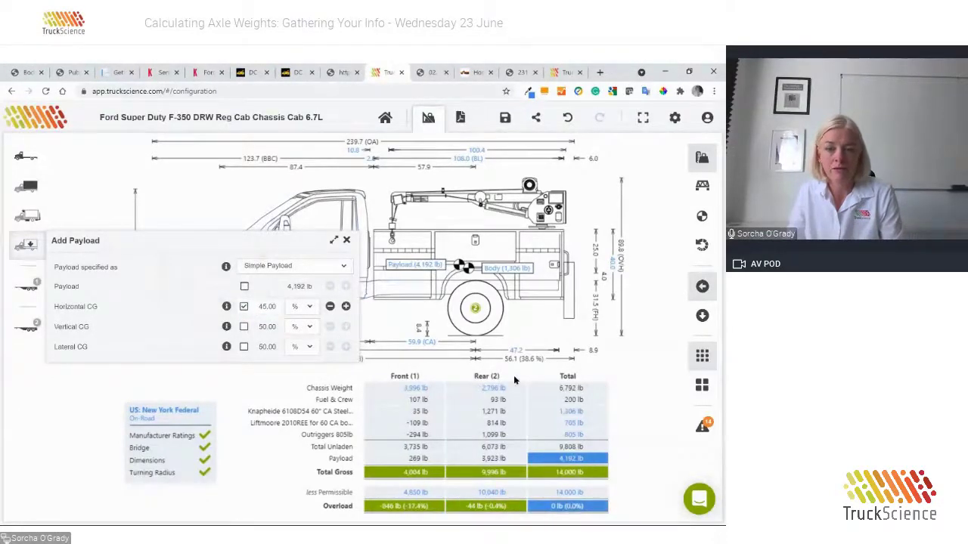
{"action": "left_click", "coordinate": [346, 240]}
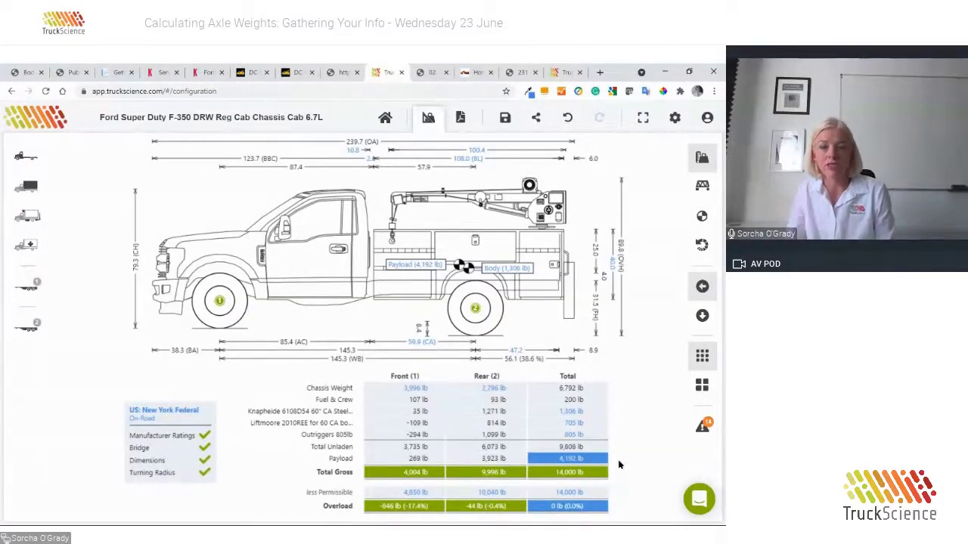
Display the centers of gravity on the truck and correct the crane's vertical center of gravity to 13.8 in
{"action": "left_click", "coordinate": [701, 217]}
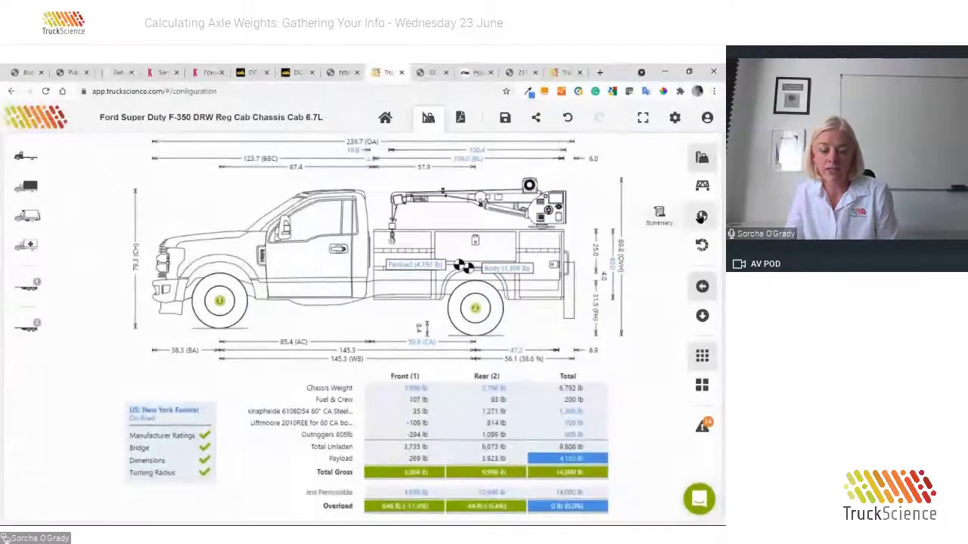
{"action": "left_click", "coordinate": [556, 217]}
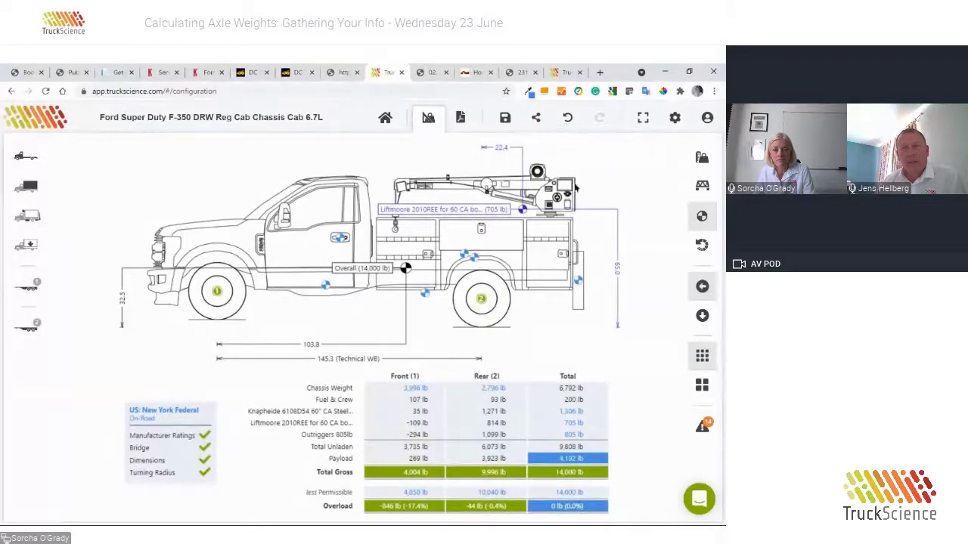
{"action": "double_click", "coordinate": [535, 190]}
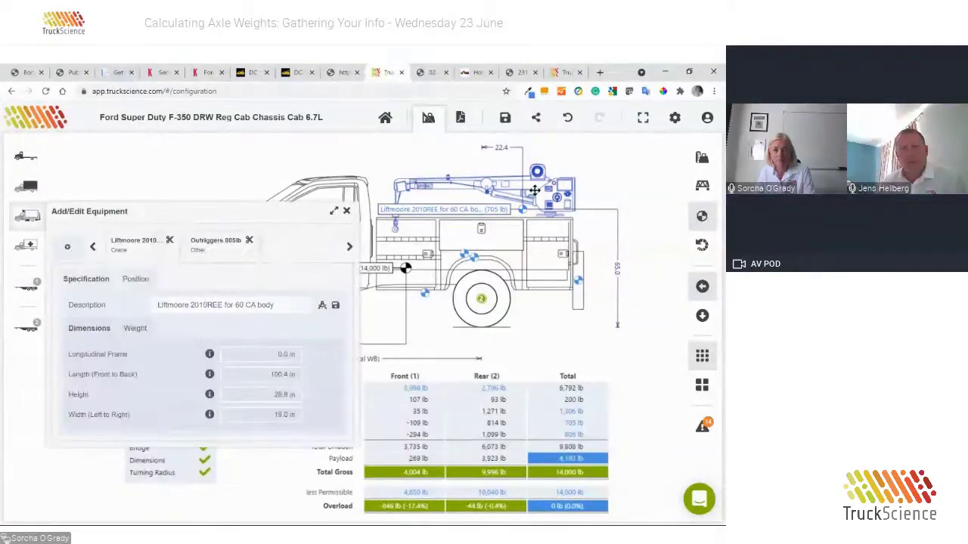
{"action": "left_click", "coordinate": [126, 329]}
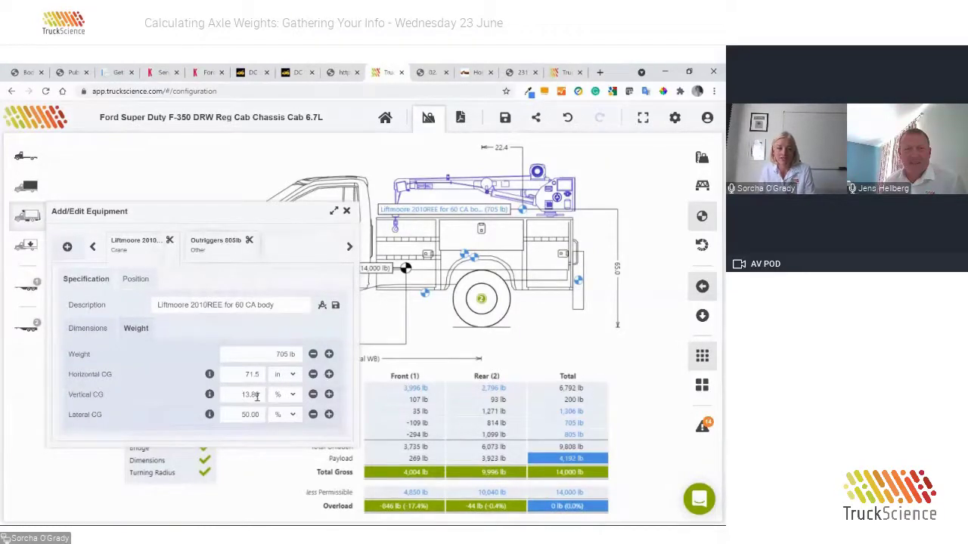
{"action": "left_click", "coordinate": [284, 399]}
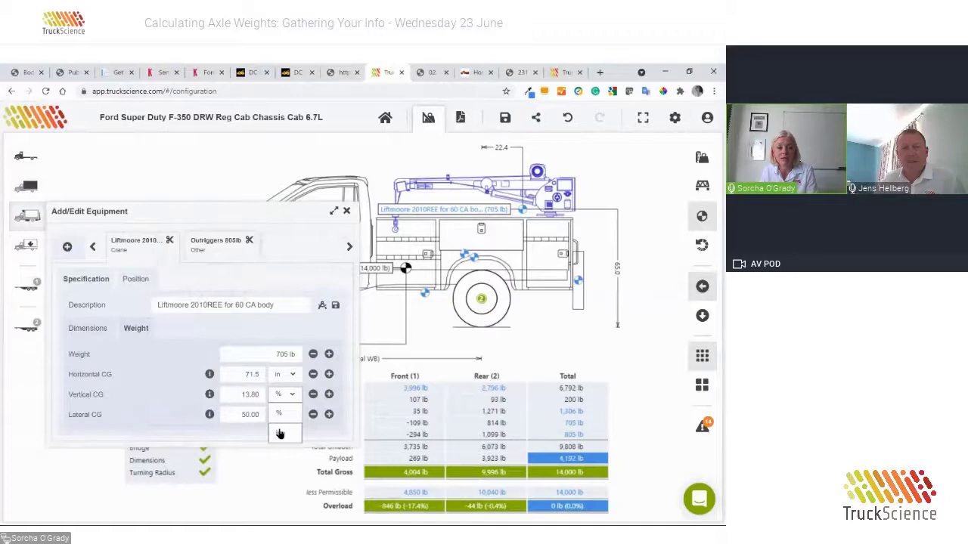
{"action": "left_click", "coordinate": [280, 433]}
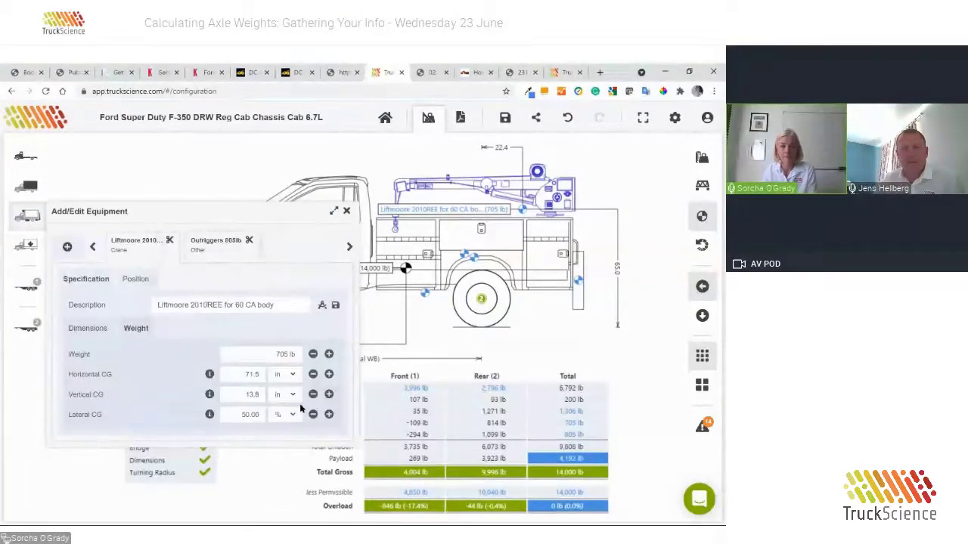
{"action": "left_click", "coordinate": [347, 213]}
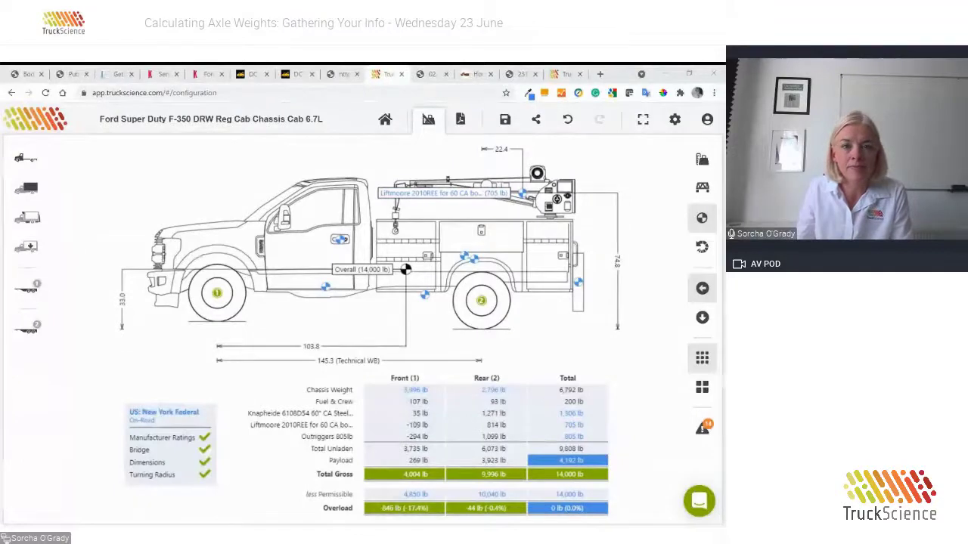
Switch to the Volvo VHD64F300 proposal PDF and examine its base model, fuel tank and spare wheel entries
{"action": "key", "text": "alt+Tab"}
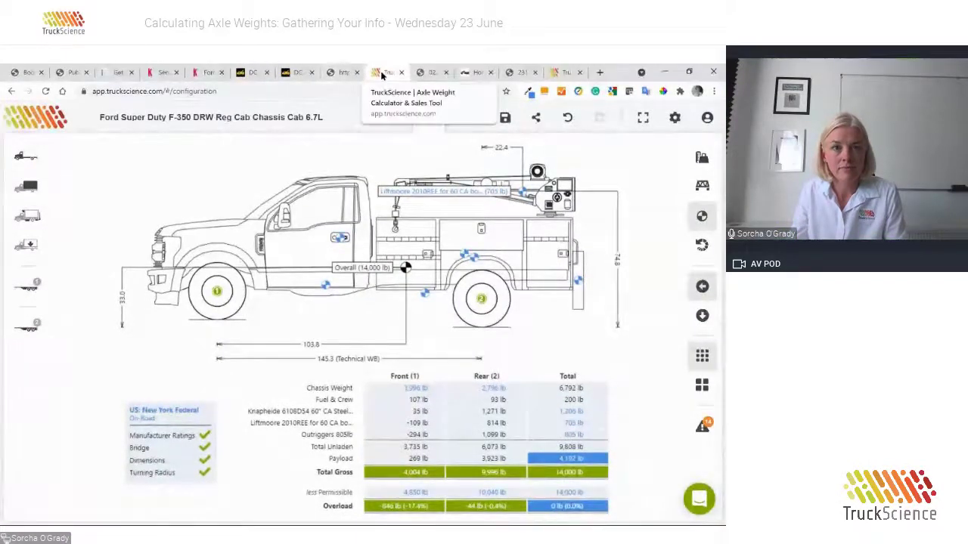
{"action": "left_click", "coordinate": [430, 72]}
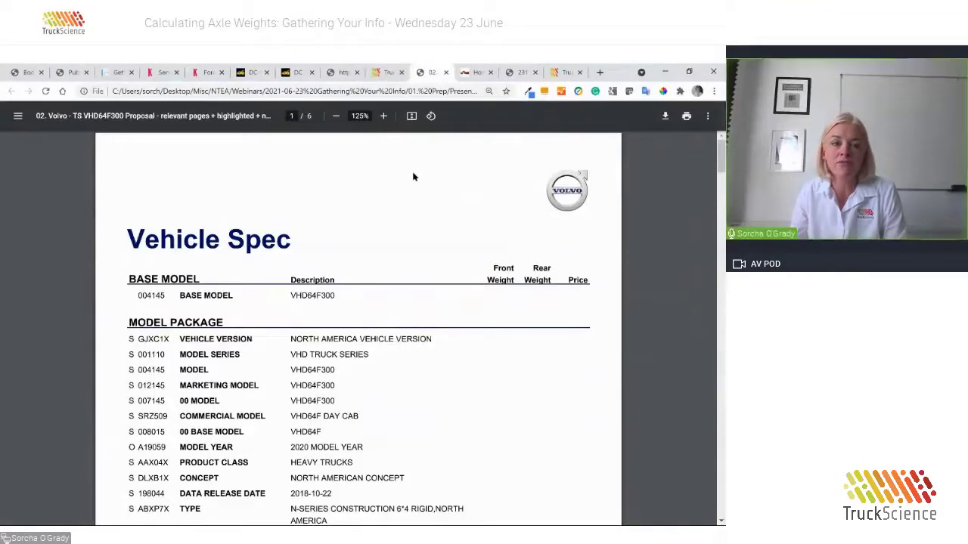
{"action": "left_click_drag", "start_coordinate": [287, 294], "coordinate": [379, 299]}
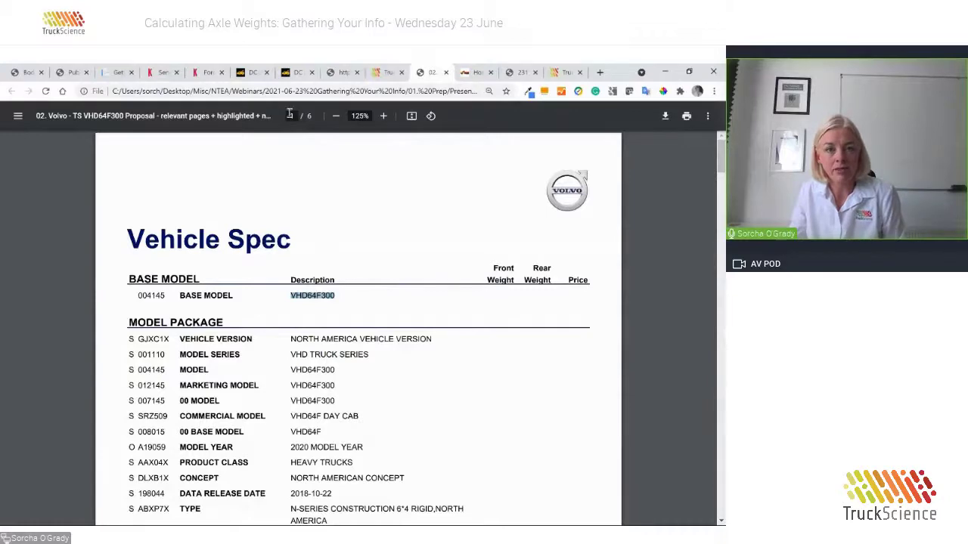
{"action": "scroll", "coordinate": [252, 245], "scroll_direction": "down", "scroll_amount": 4}
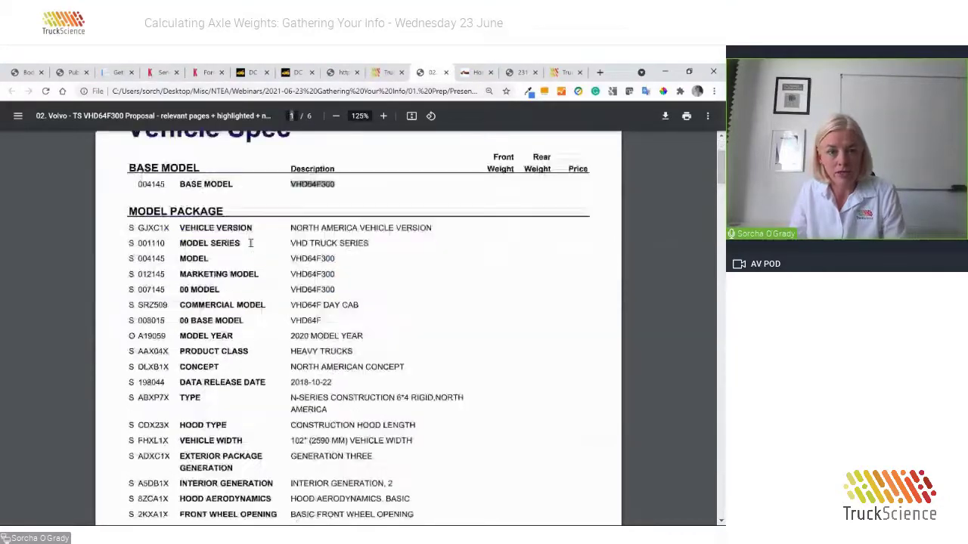
{"action": "scroll", "coordinate": [252, 245], "scroll_direction": "down", "scroll_amount": 3}
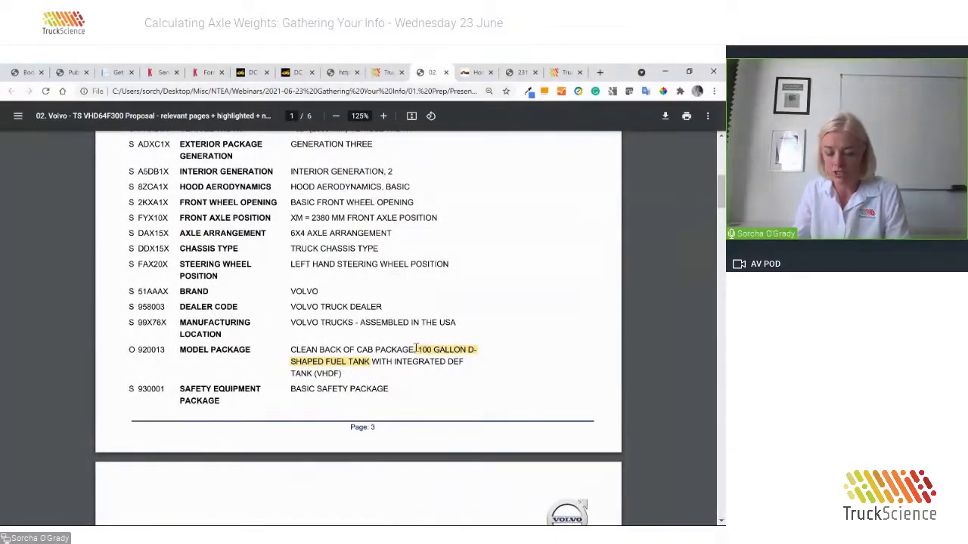
{"action": "scroll", "coordinate": [360, 324], "scroll_direction": "down", "scroll_amount": 5}
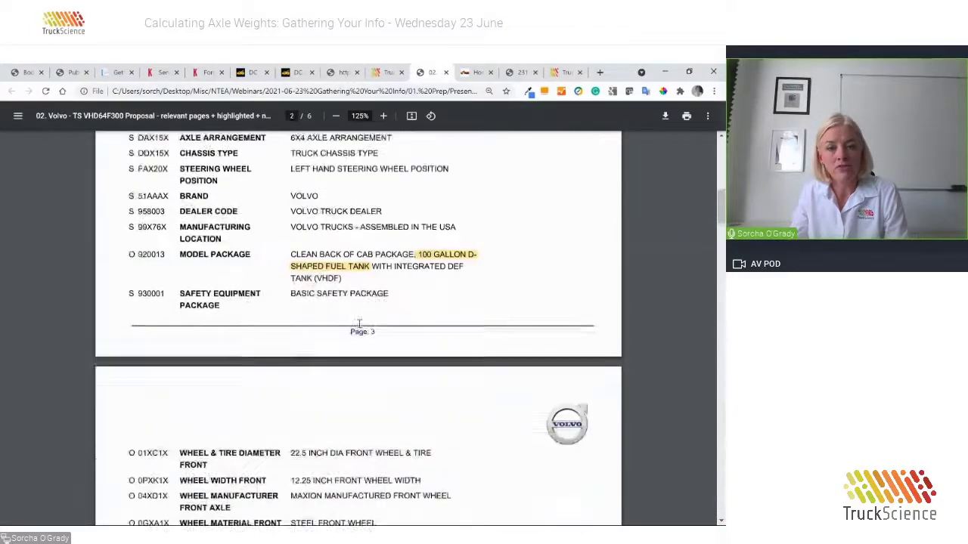
{"action": "scroll", "coordinate": [360, 325], "scroll_direction": "down", "scroll_amount": 3}
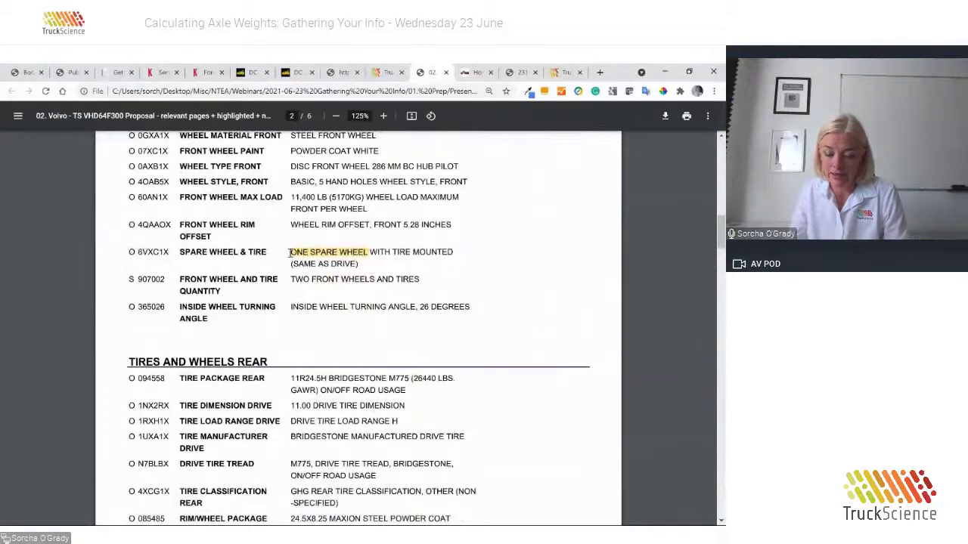
{"action": "left_click_drag", "start_coordinate": [290, 253], "coordinate": [365, 252]}
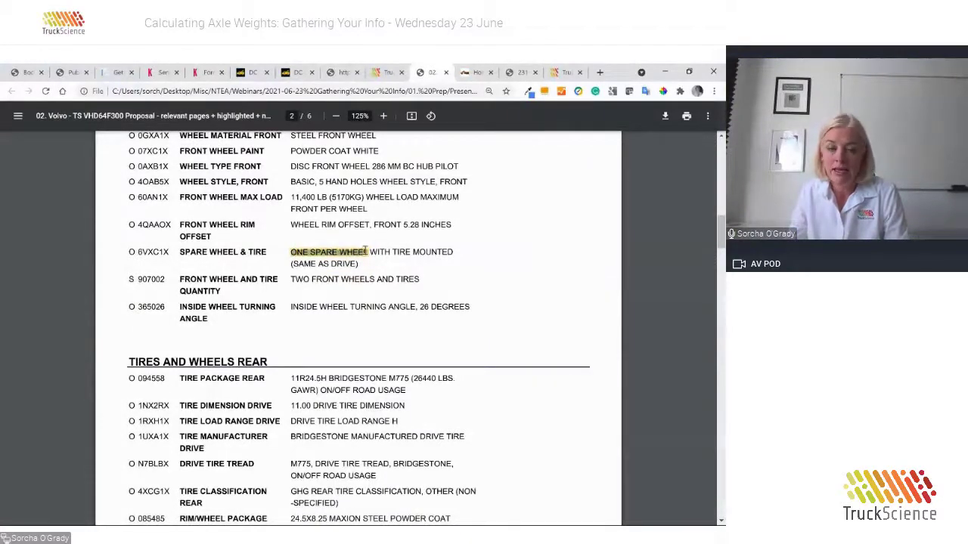
{"action": "left_click", "coordinate": [366, 251]}
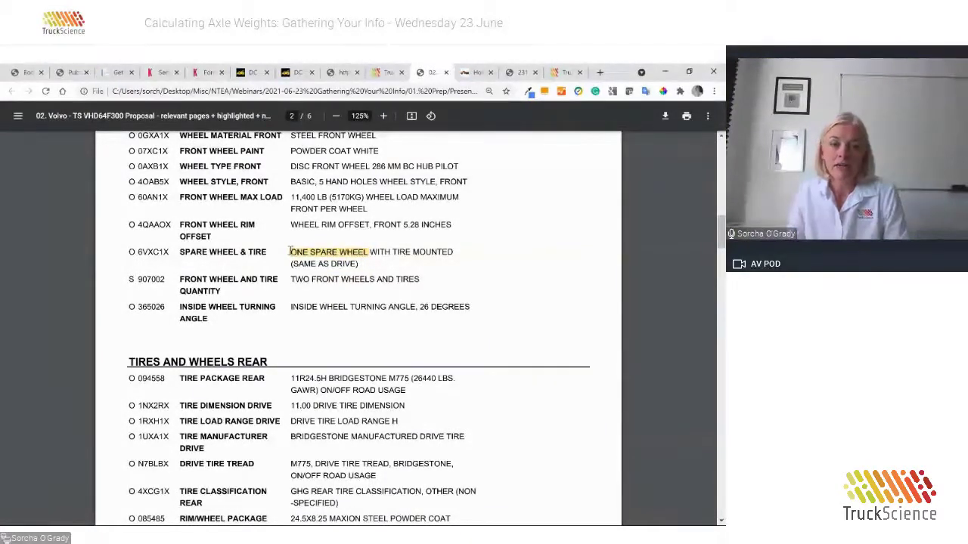
{"action": "left_click_drag", "start_coordinate": [290, 252], "coordinate": [370, 253]}
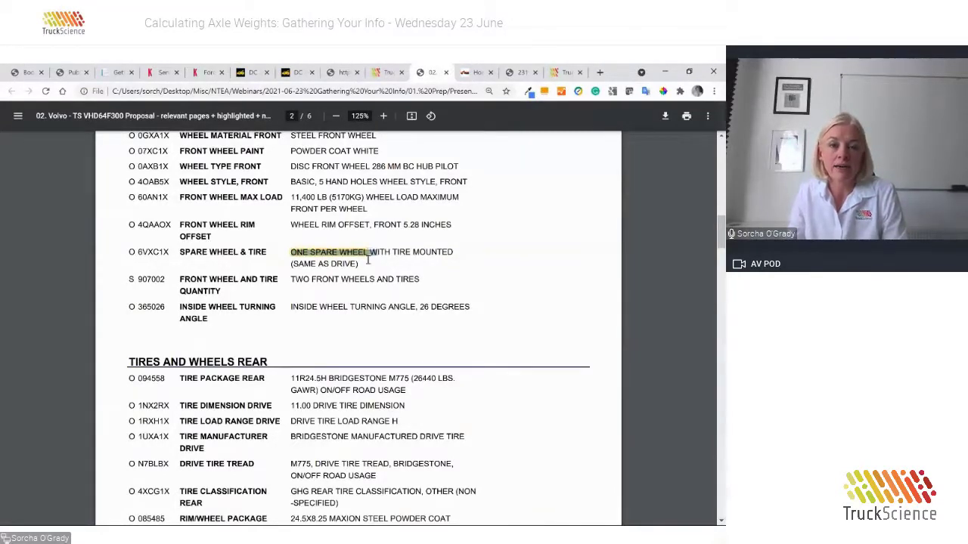
{"action": "left_click", "coordinate": [370, 252]}
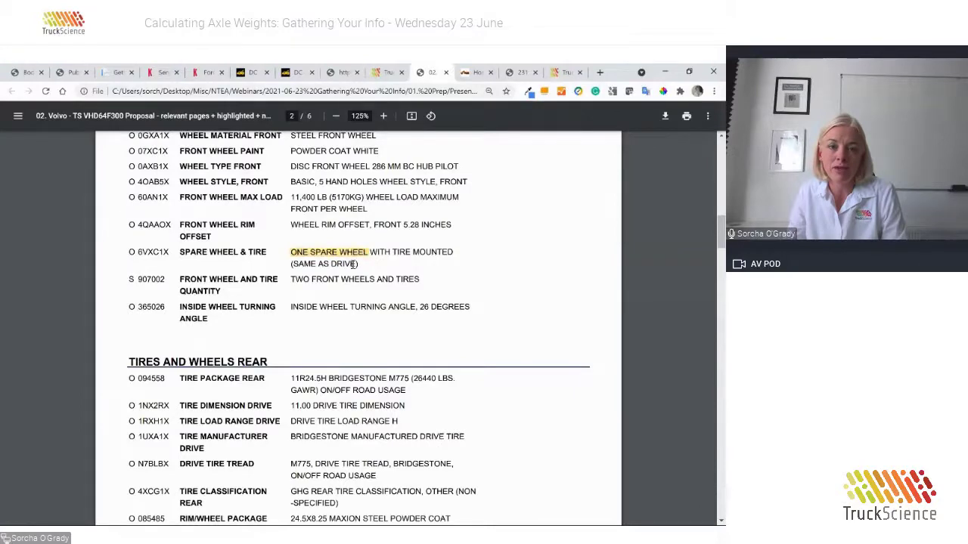
Examine the rear tire and wheel entries and the weight distribution tables in the Volvo proposal
{"action": "scroll", "coordinate": [353, 263], "scroll_direction": "down", "scroll_amount": 3}
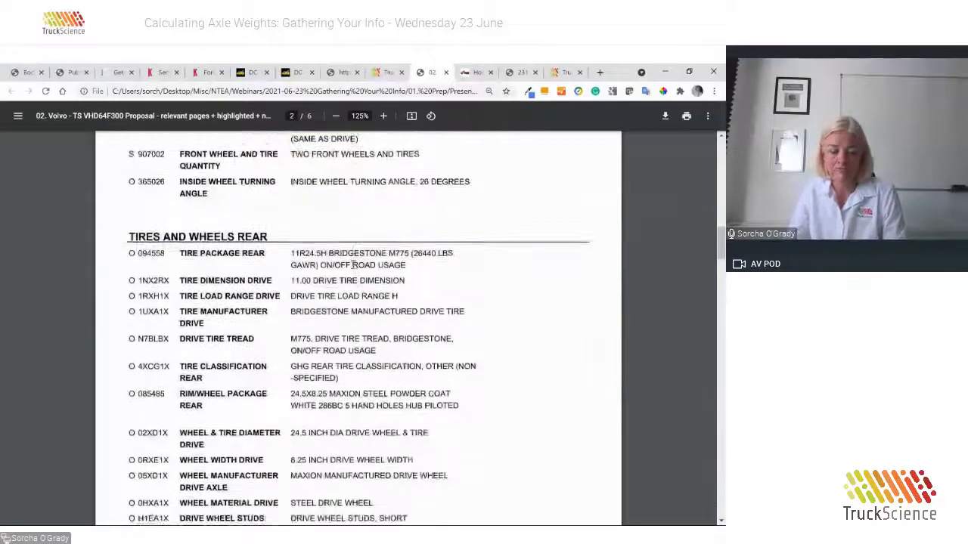
{"action": "scroll", "coordinate": [353, 264], "scroll_direction": "down", "scroll_amount": 5}
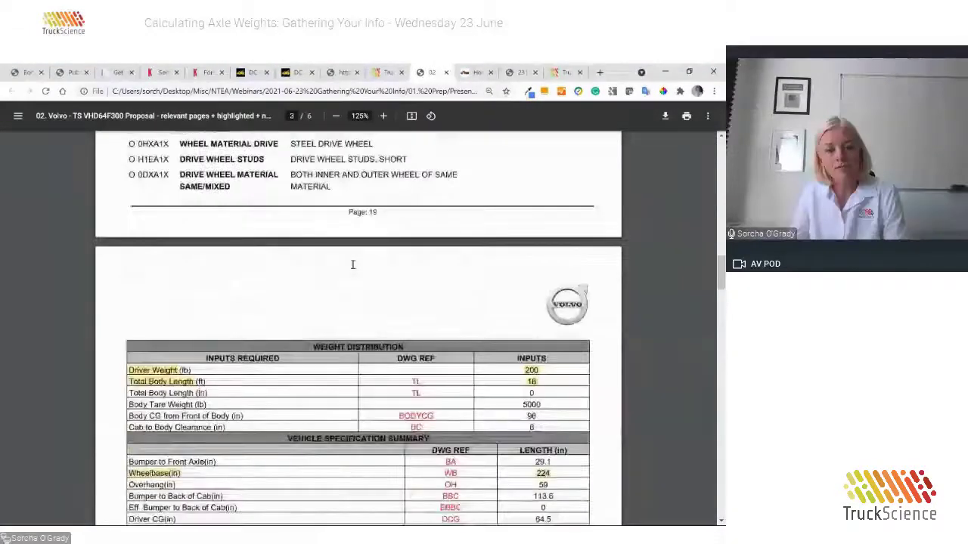
{"action": "scroll", "coordinate": [352, 264], "scroll_direction": "down", "scroll_amount": 3}
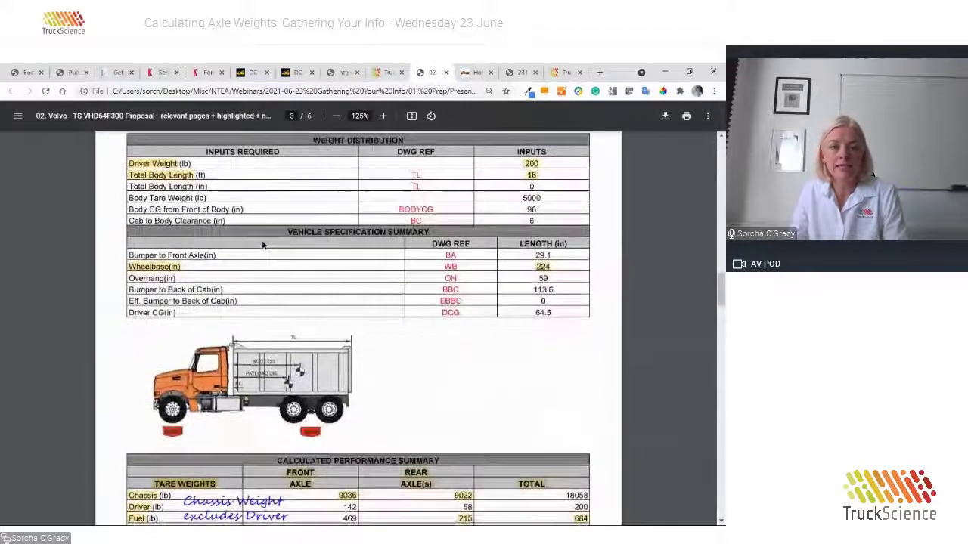
{"action": "scroll", "coordinate": [264, 244], "scroll_direction": "up", "scroll_amount": 1}
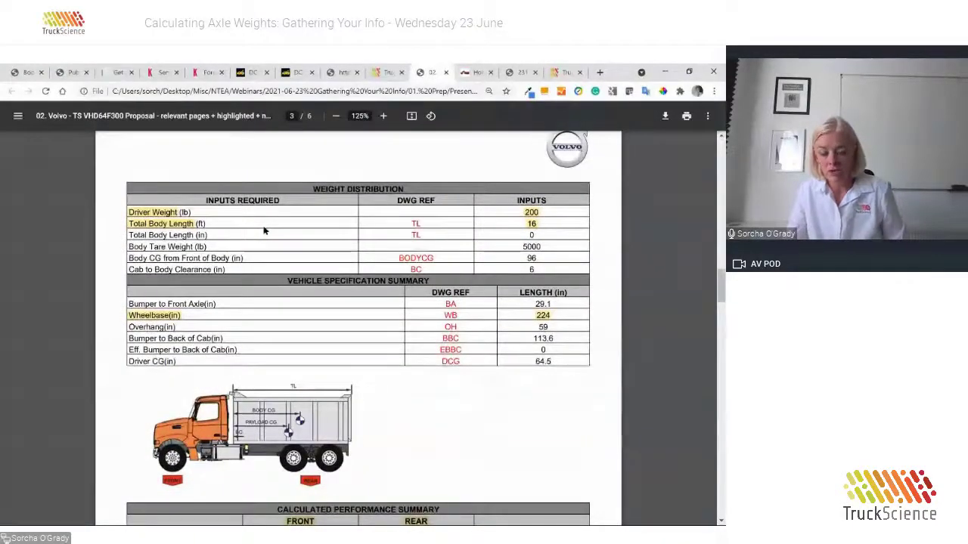
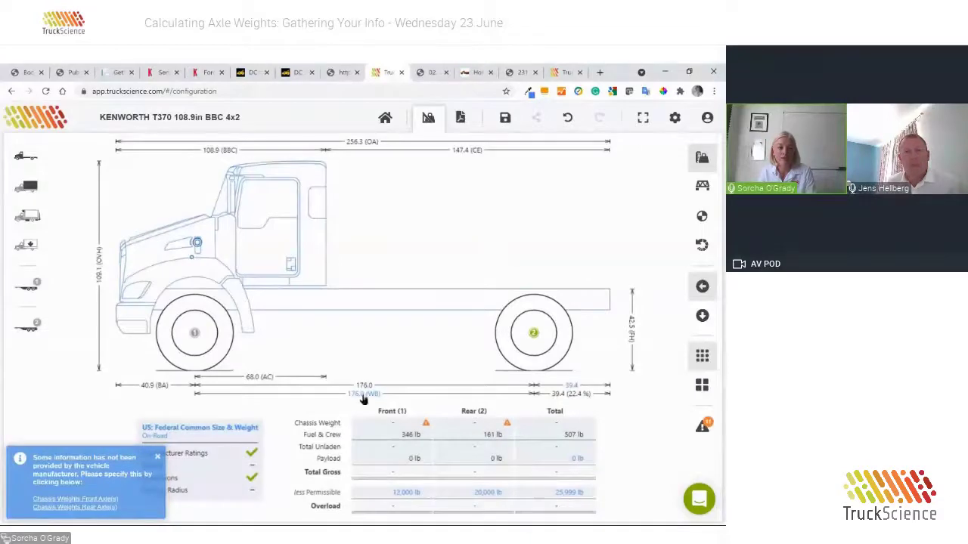
Enter the Kenworth T370's missing chassis weights: 8,500 lb on the front axle and 5,500 lb on the rear axle
{"action": "left_click", "coordinate": [88, 506]}
{"action": "left_click", "coordinate": [287, 295]}
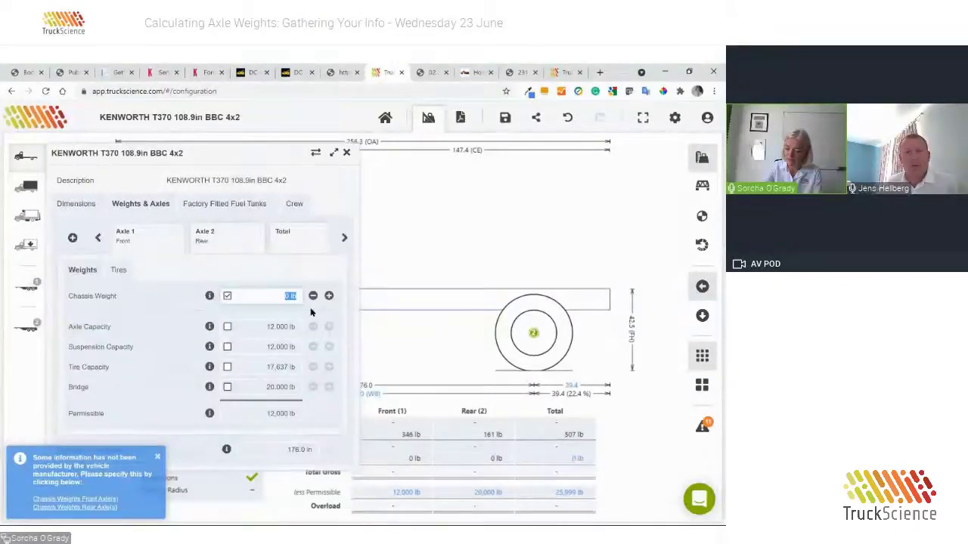
{"action": "type", "text": "8500"}
{"action": "key", "text": "Return"}
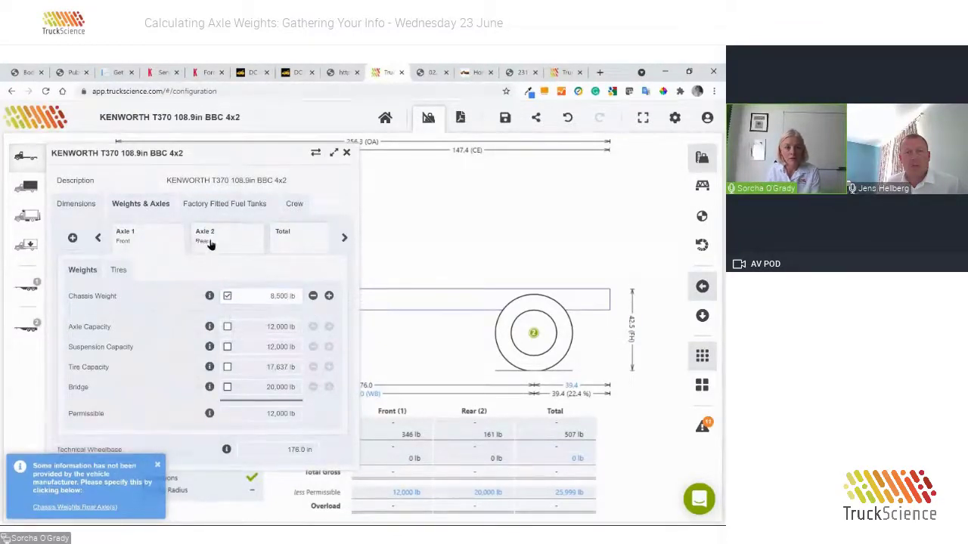
{"action": "left_click", "coordinate": [209, 241]}
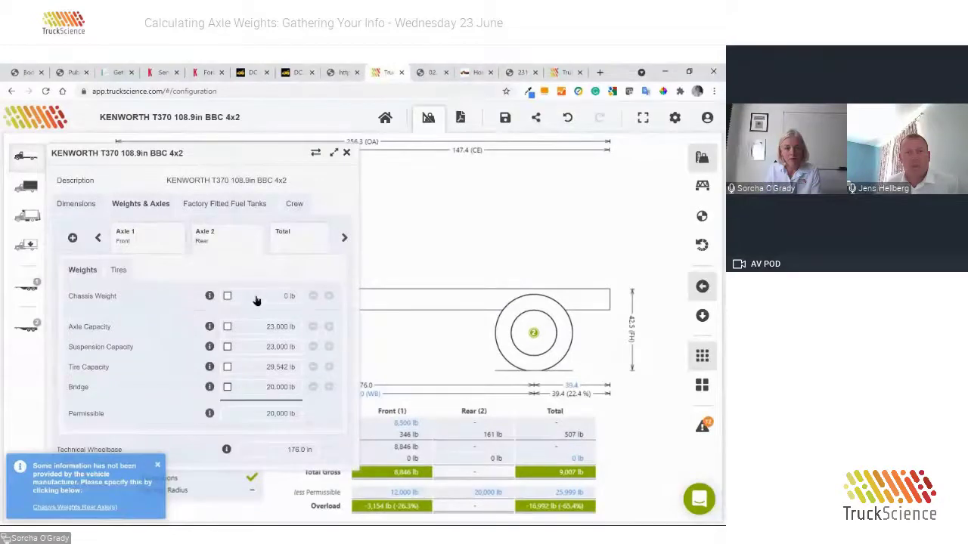
{"action": "left_click", "coordinate": [227, 297]}
{"action": "type", "text": "5,500"}
{"action": "key", "text": "Return"}
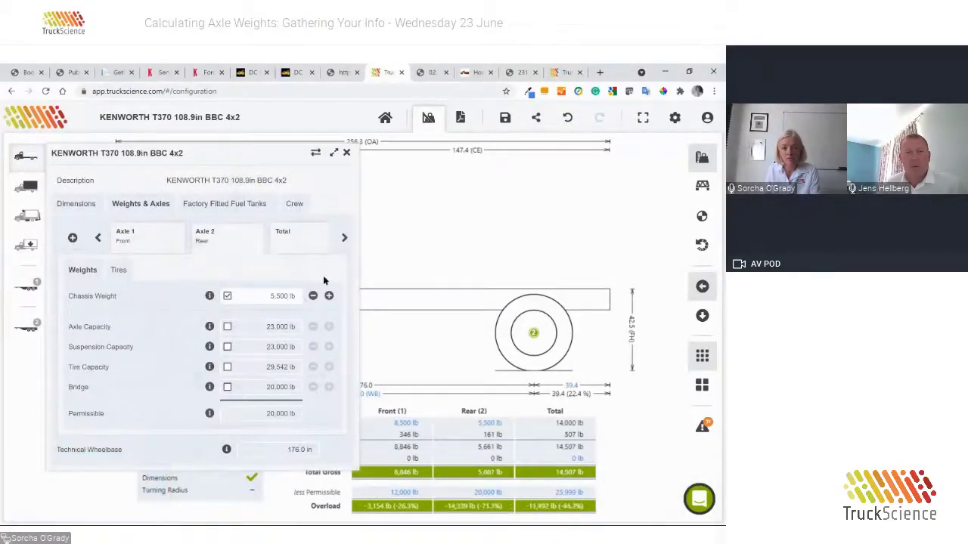
{"action": "left_click", "coordinate": [347, 153]}
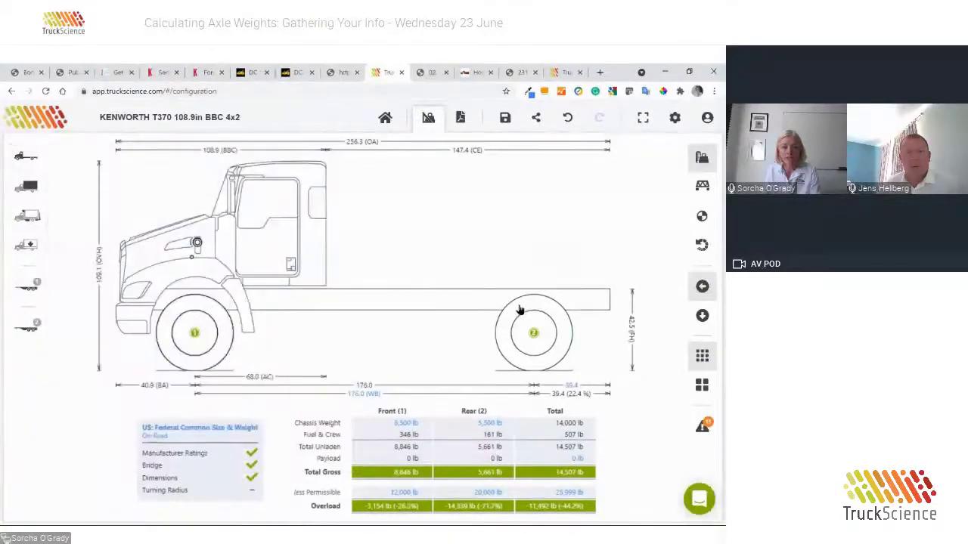
Add a fifth wheel to the Kenworth T370 from the Fifth Wheel Template
{"action": "left_click", "coordinate": [33, 217]}
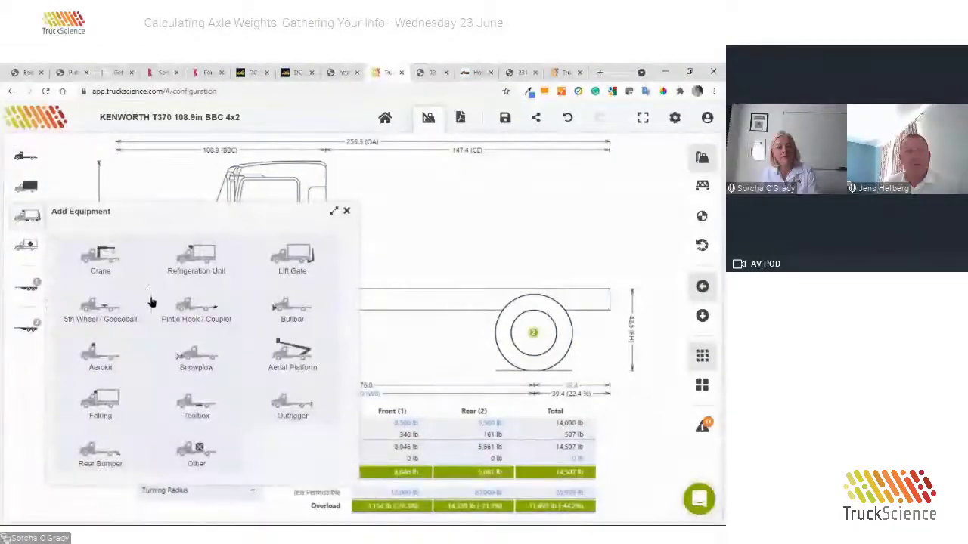
{"action": "left_click", "coordinate": [95, 306]}
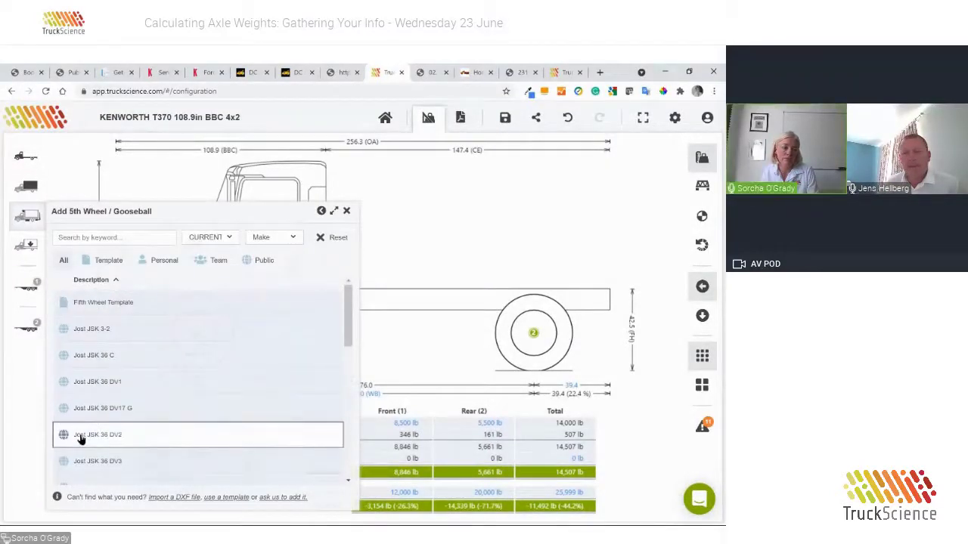
{"action": "left_click", "coordinate": [143, 303]}
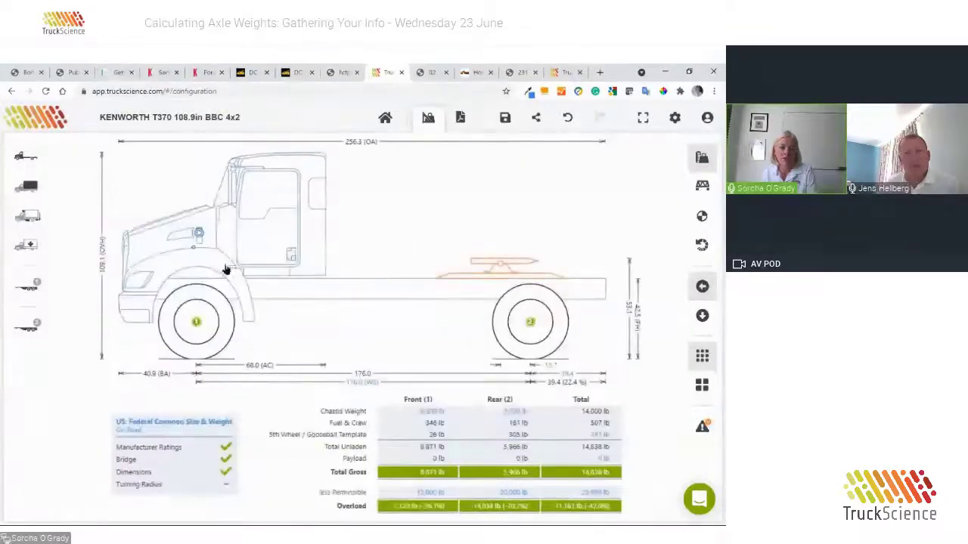
Set the fifth wheel's front-to-back length to 32 in and its weight to 400 lb
{"action": "double_click", "coordinate": [501, 266]}
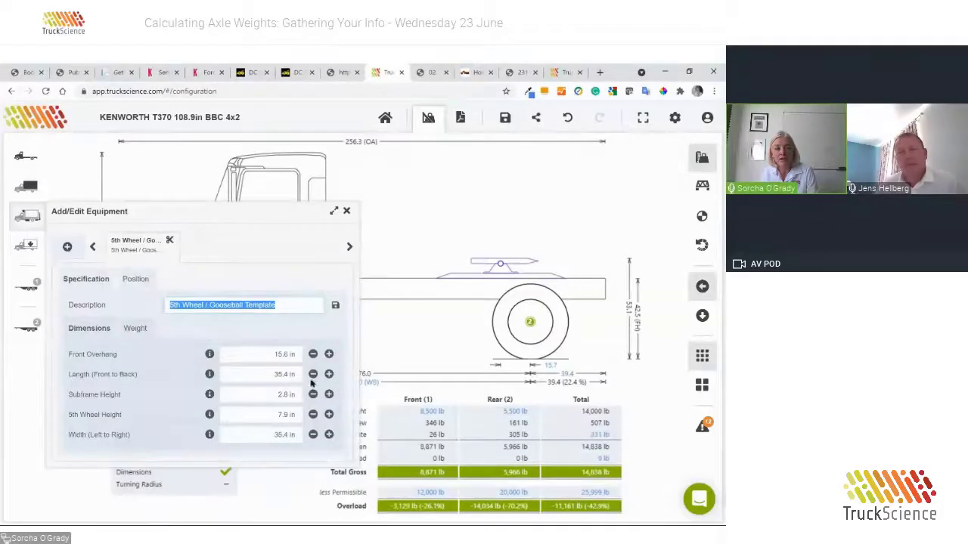
{"action": "left_click", "coordinate": [286, 375]}
{"action": "type", "text": "32"}
{"action": "key", "text": "Tab"}
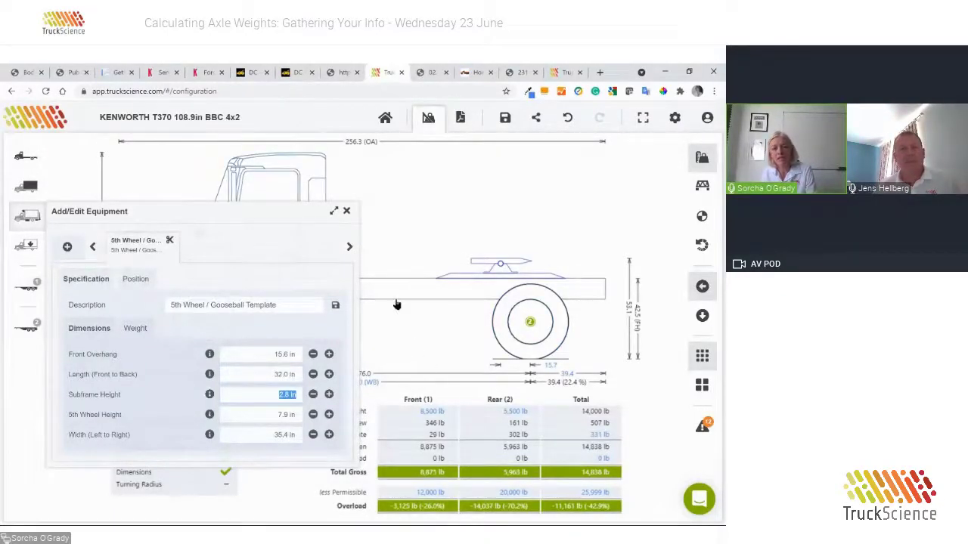
{"action": "left_click", "coordinate": [129, 329]}
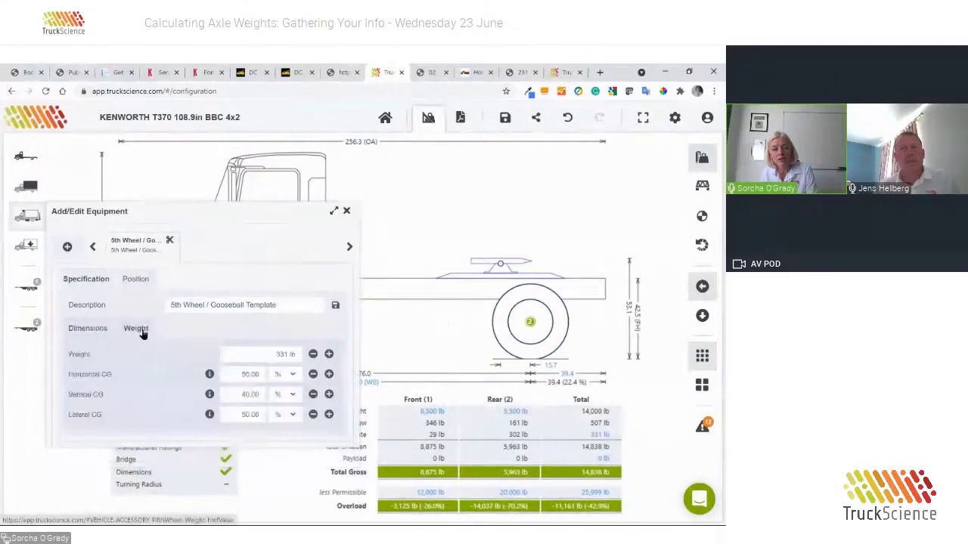
{"action": "double_click", "coordinate": [264, 354]}
{"action": "type", "text": "400"}
{"action": "key", "text": "Tab"}
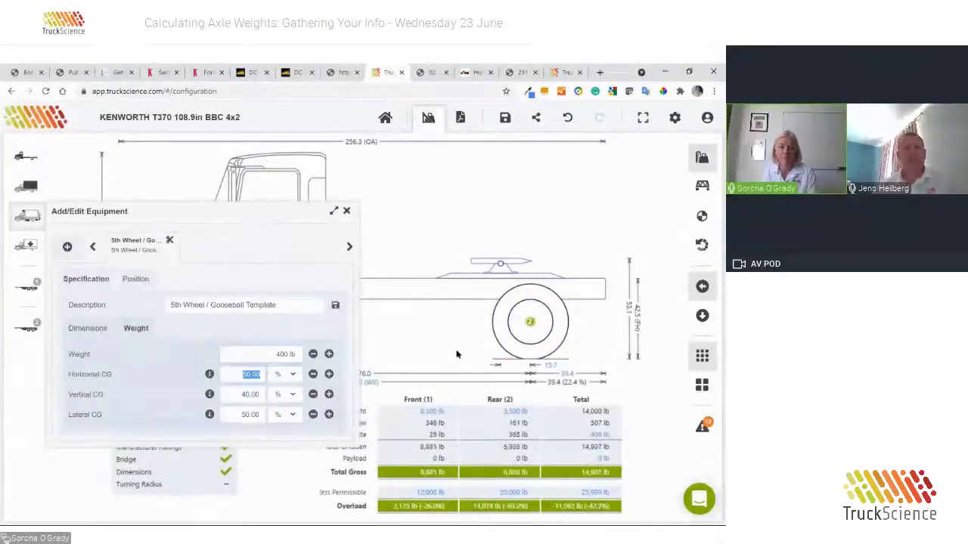
{"action": "left_click", "coordinate": [345, 212]}
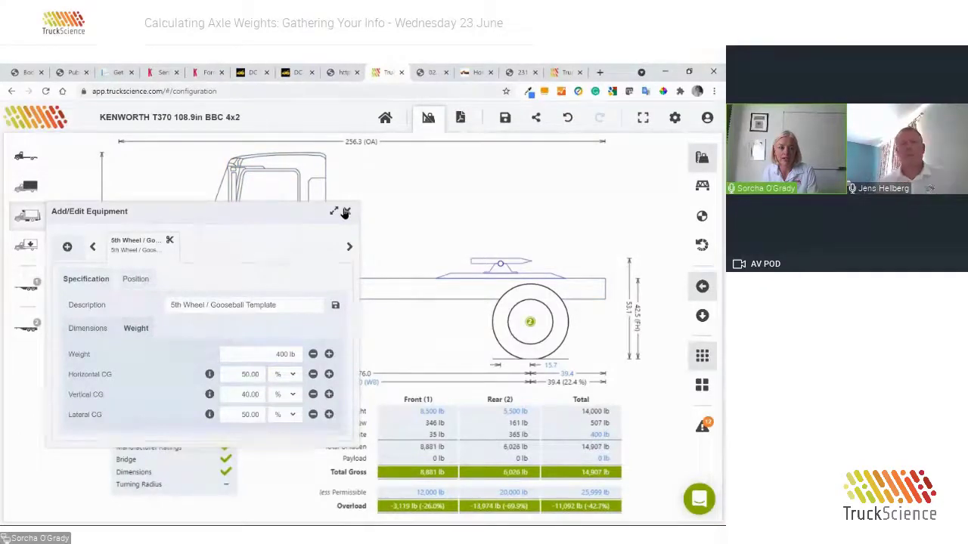
{"action": "left_click", "coordinate": [345, 212]}
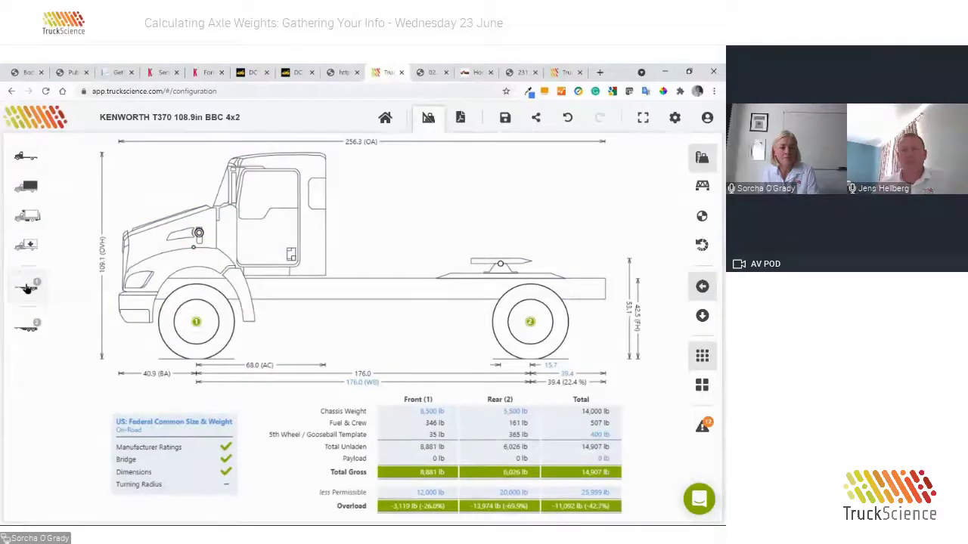
Attach a semi trailer to the truck using the 3-axle Semi Trailer Template
{"action": "left_click", "coordinate": [27, 288]}
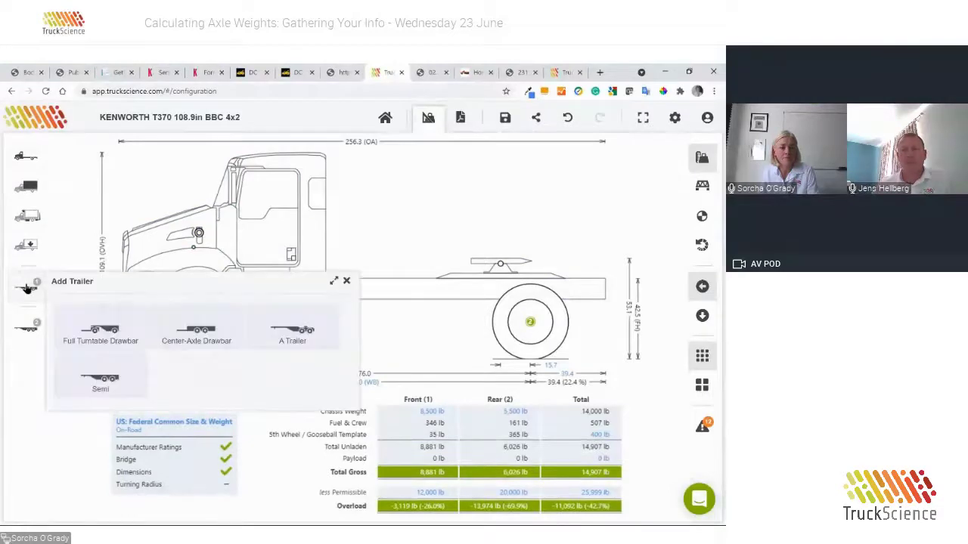
{"action": "left_click", "coordinate": [101, 377]}
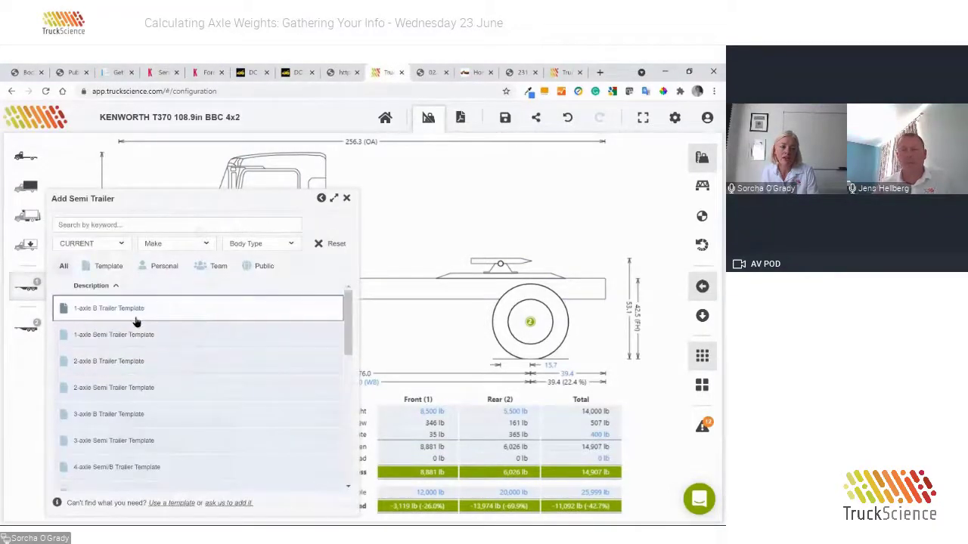
{"action": "left_click", "coordinate": [106, 267]}
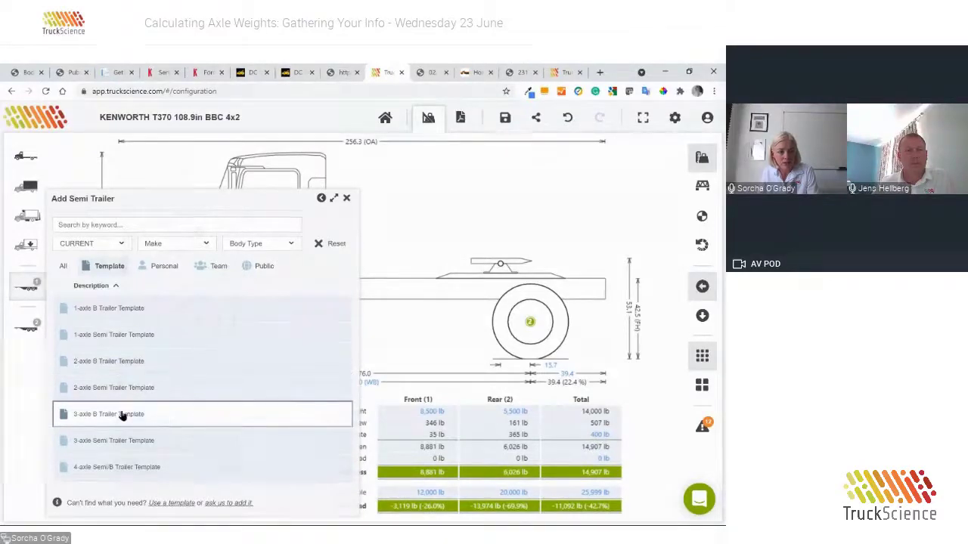
{"action": "left_click", "coordinate": [155, 441]}
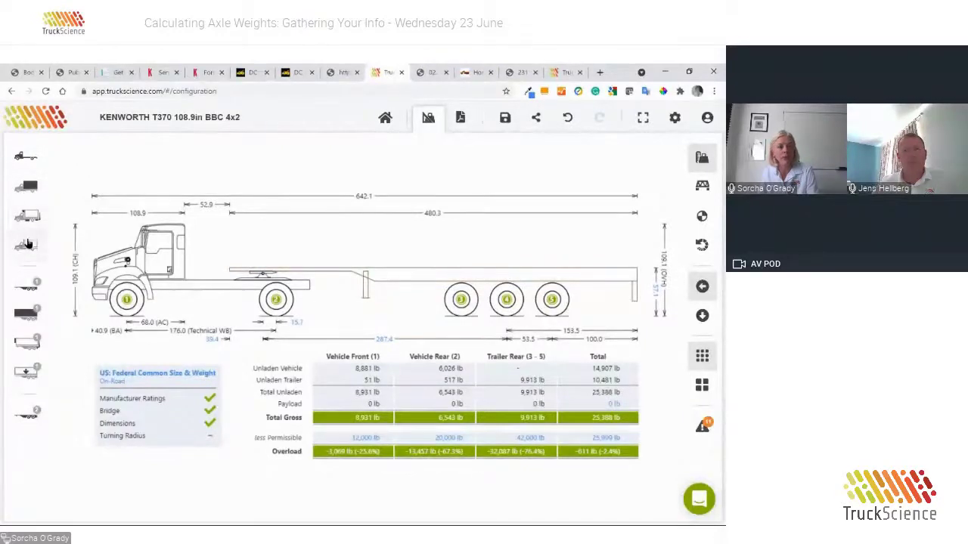
Add a curtainside body to the trailer from the Curtain Side Template
{"action": "left_click", "coordinate": [26, 314]}
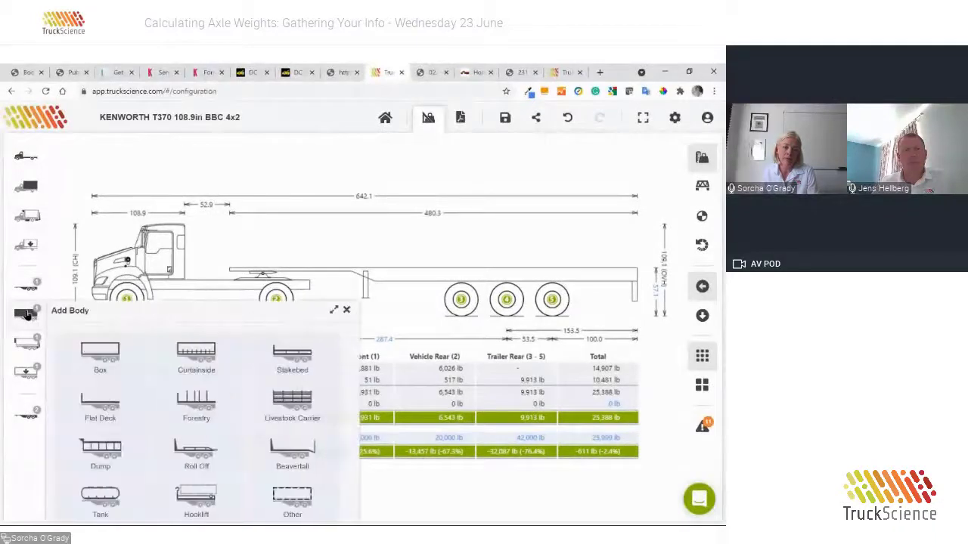
{"action": "left_click", "coordinate": [187, 346]}
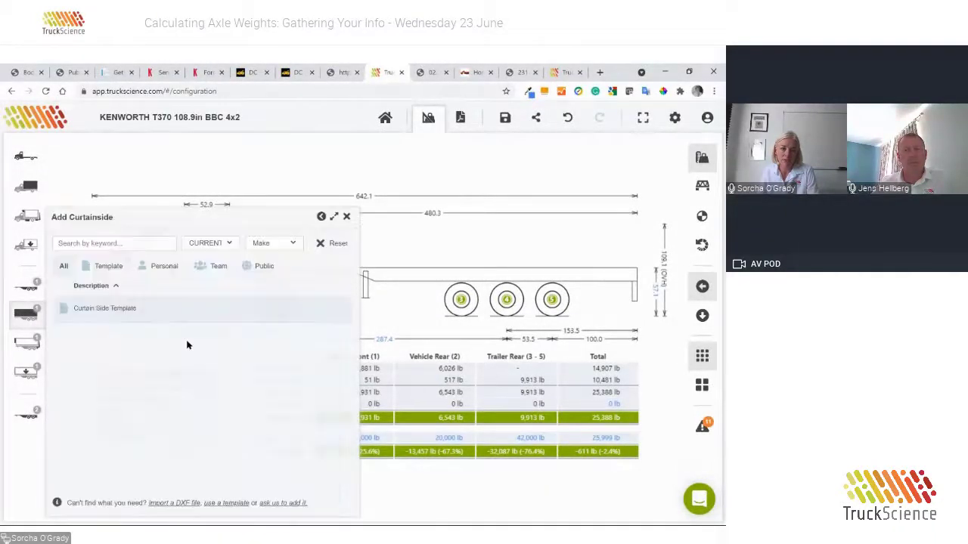
{"action": "left_click", "coordinate": [112, 316]}
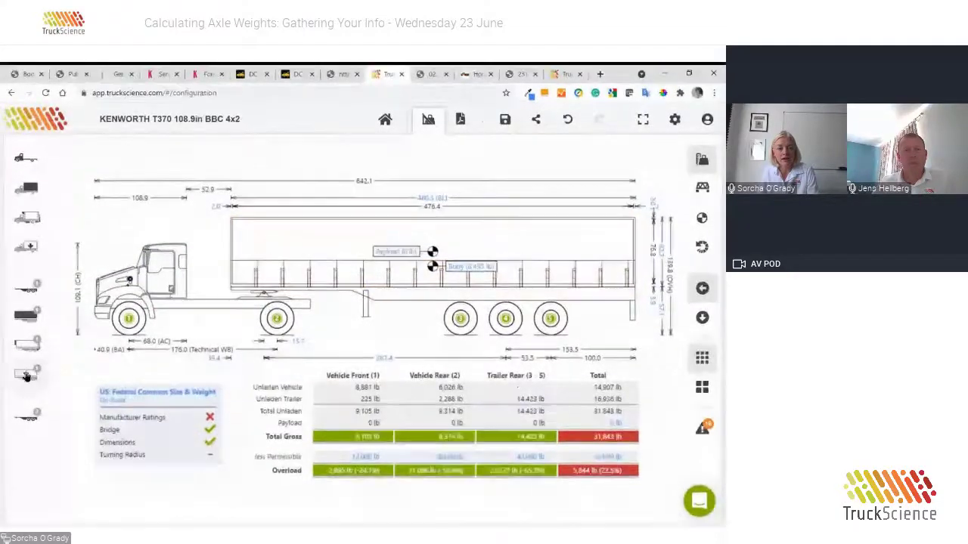
Specify the trailer's payload as Detailed Payload and add the "Crate of apples" item
{"action": "left_click", "coordinate": [26, 374]}
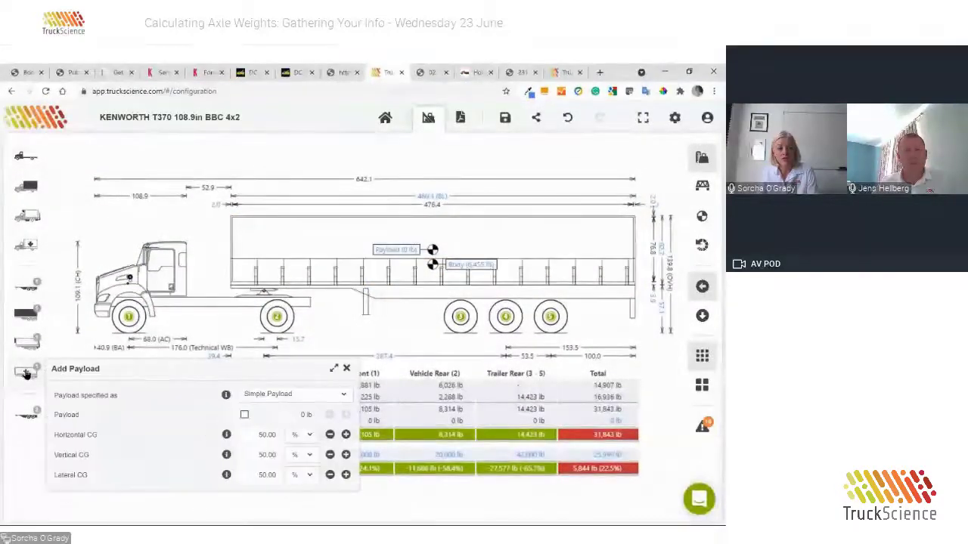
{"action": "left_click", "coordinate": [289, 400]}
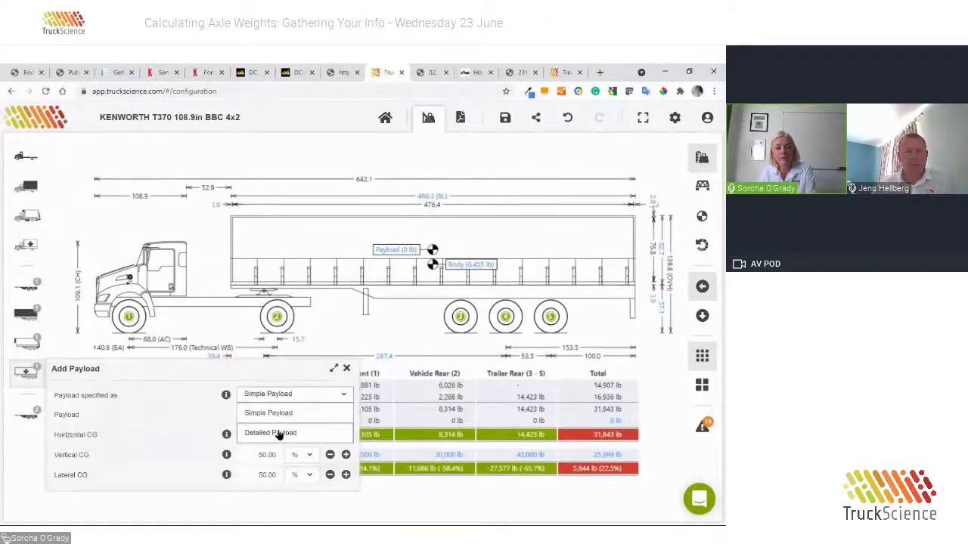
{"action": "left_click", "coordinate": [279, 433]}
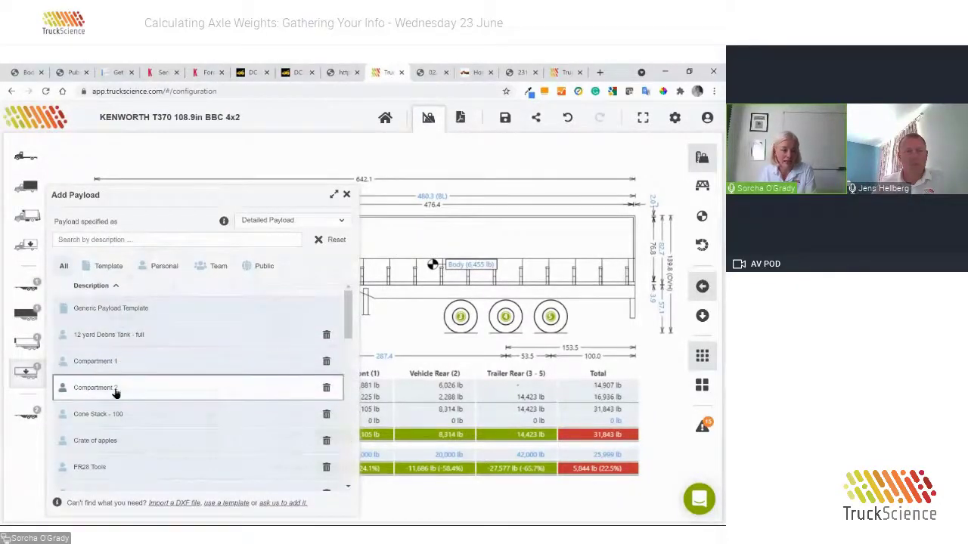
{"action": "left_click", "coordinate": [108, 445]}
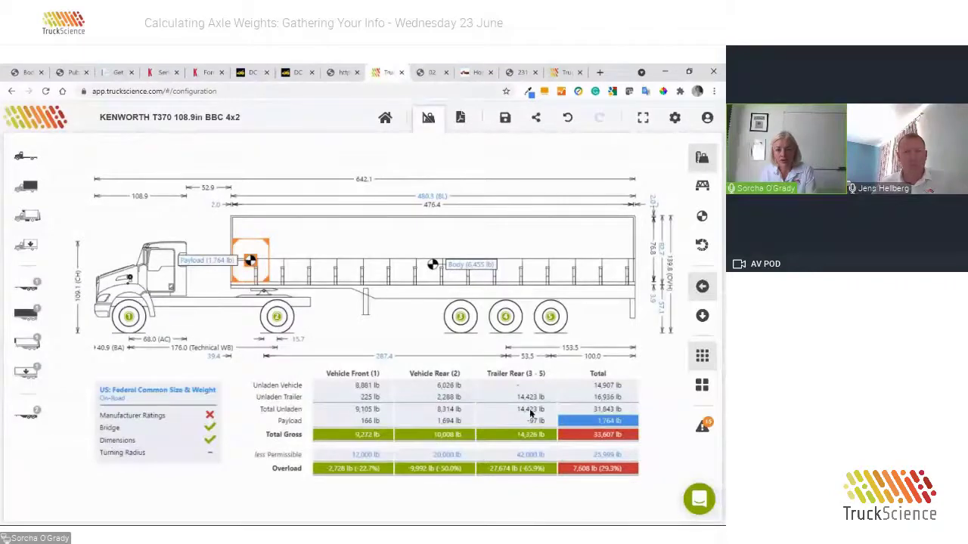
Override the Kenworth T370's Gross Vehicle Weight Rating (GVWR) with 40,000 lb
{"action": "left_click", "coordinate": [603, 457]}
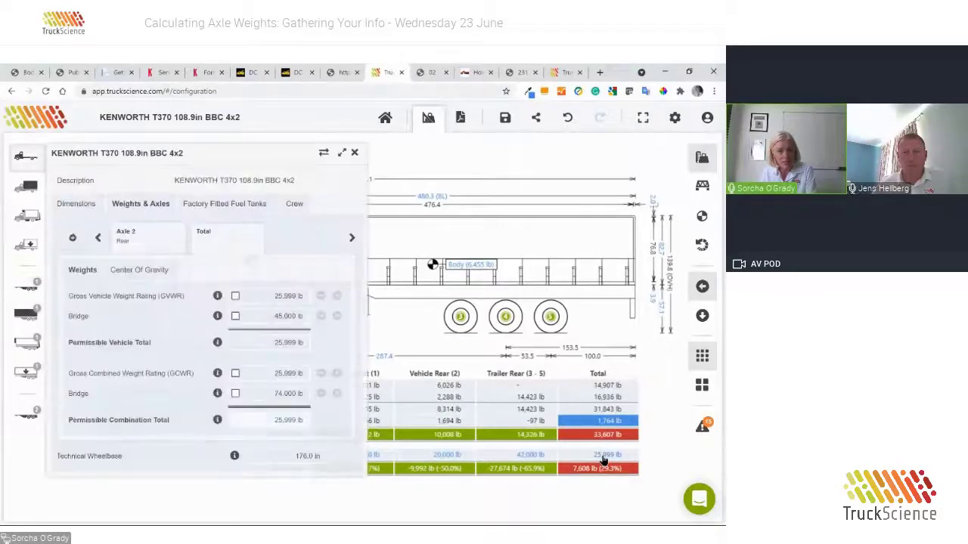
{"action": "left_click", "coordinate": [235, 296]}
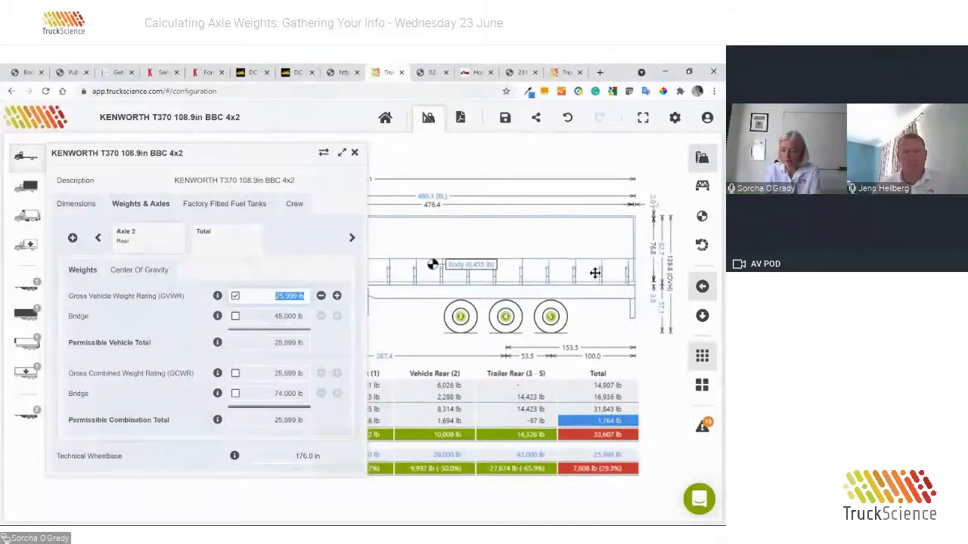
{"action": "type", "text": "40"}
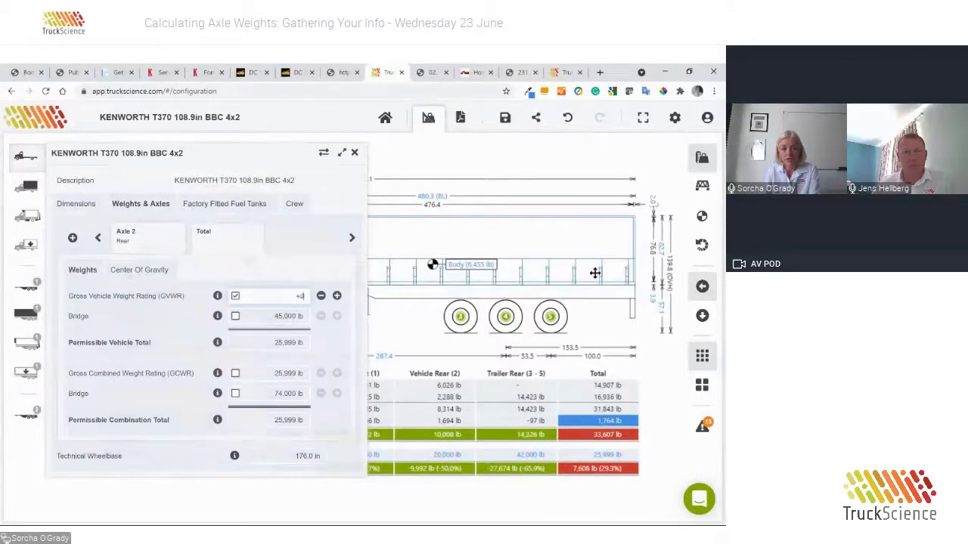
{"action": "type", "text": ",00000"}
{"action": "key", "text": "Return"}
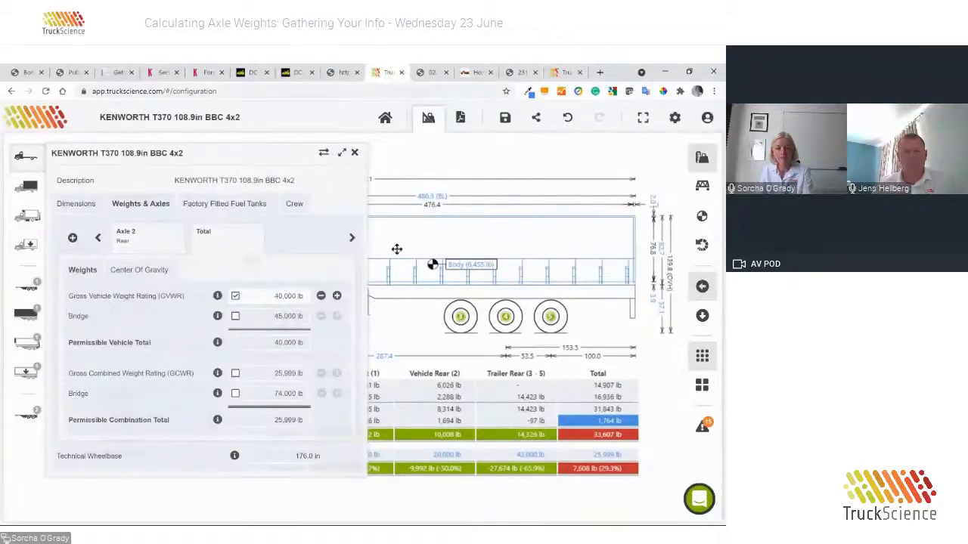
Override the truck's Gross Combined Weight Rating (GCWR) with 40,000 lb and close its specification
{"action": "left_click", "coordinate": [236, 373]}
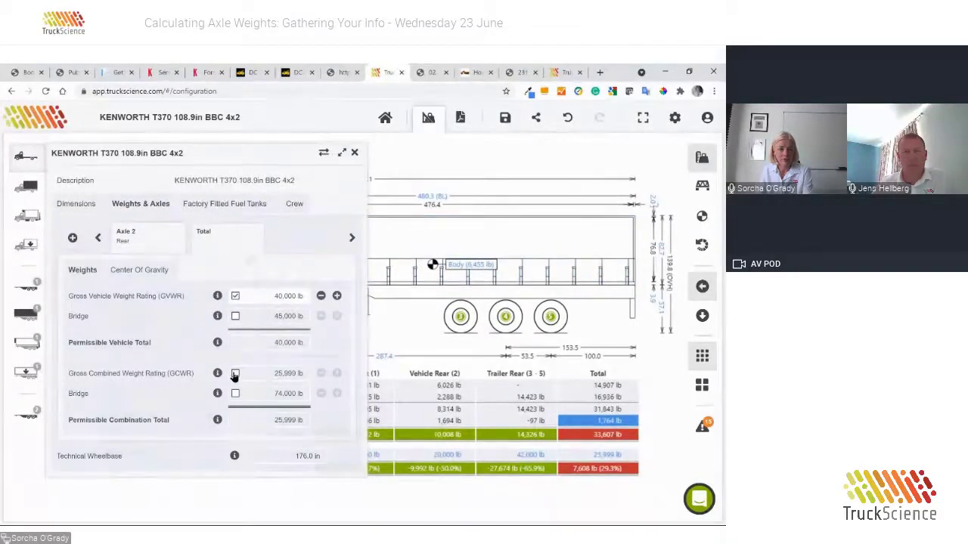
{"action": "left_click", "coordinate": [273, 373]}
{"action": "type", "text": "4"}
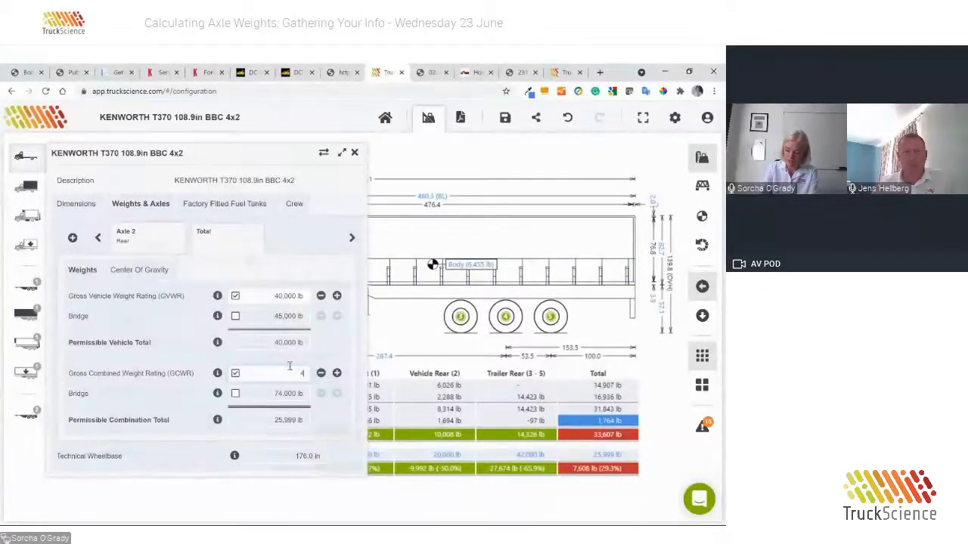
{"action": "type", "text": "0,000"}
{"action": "key", "text": "Return"}
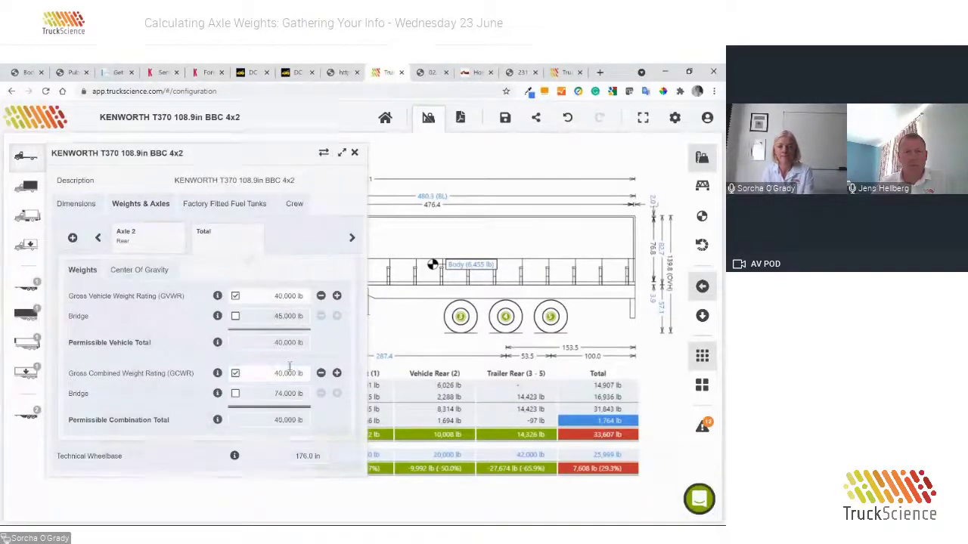
{"action": "left_click", "coordinate": [355, 152]}
Duplicate the "Crate of apples" payload item until the trailer carries five crates in a row
{"action": "double_click", "coordinate": [252, 258]}
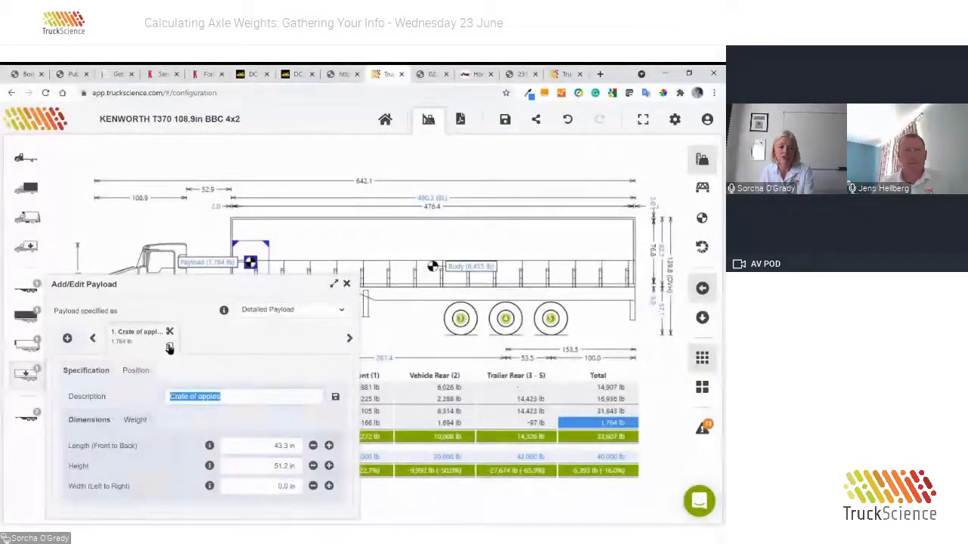
{"action": "left_click", "coordinate": [170, 347]}
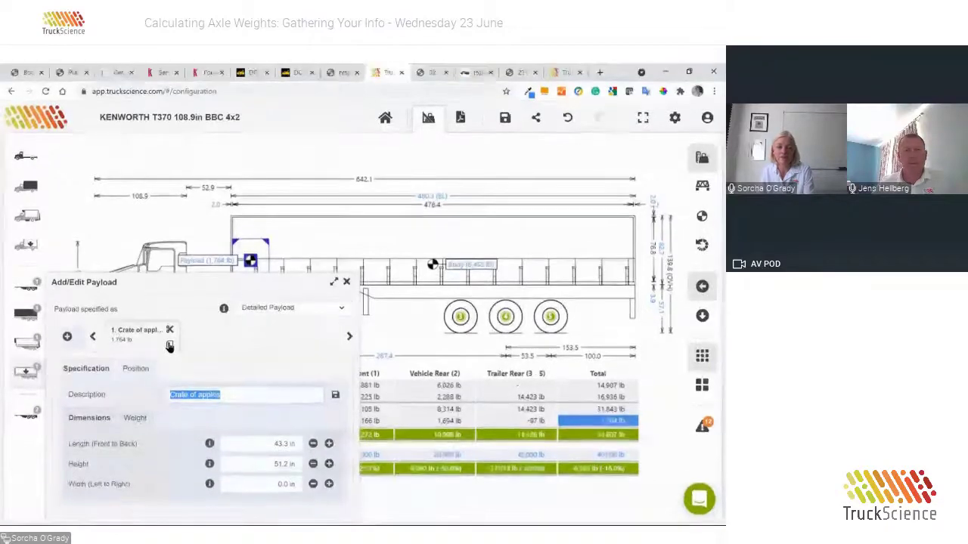
{"action": "left_click", "coordinate": [249, 346]}
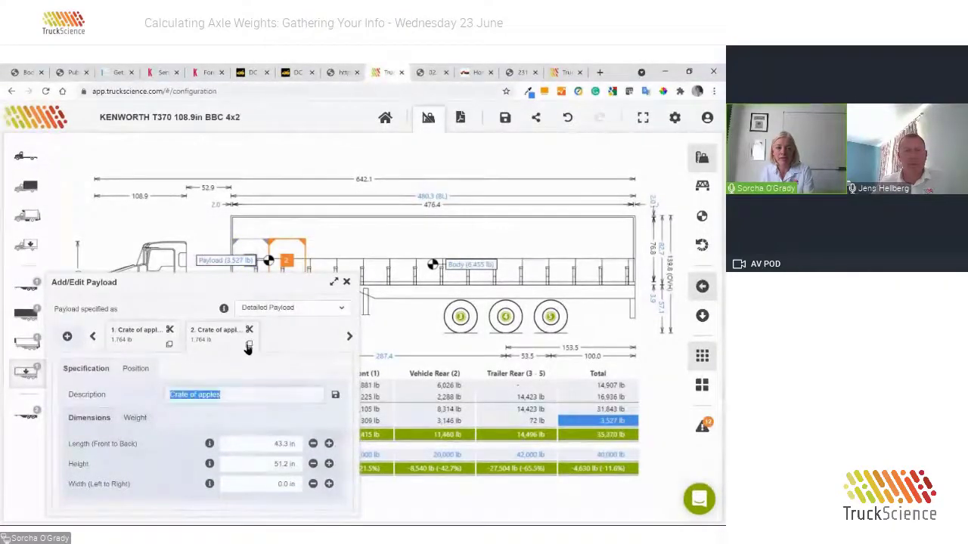
{"action": "left_click", "coordinate": [248, 346]}
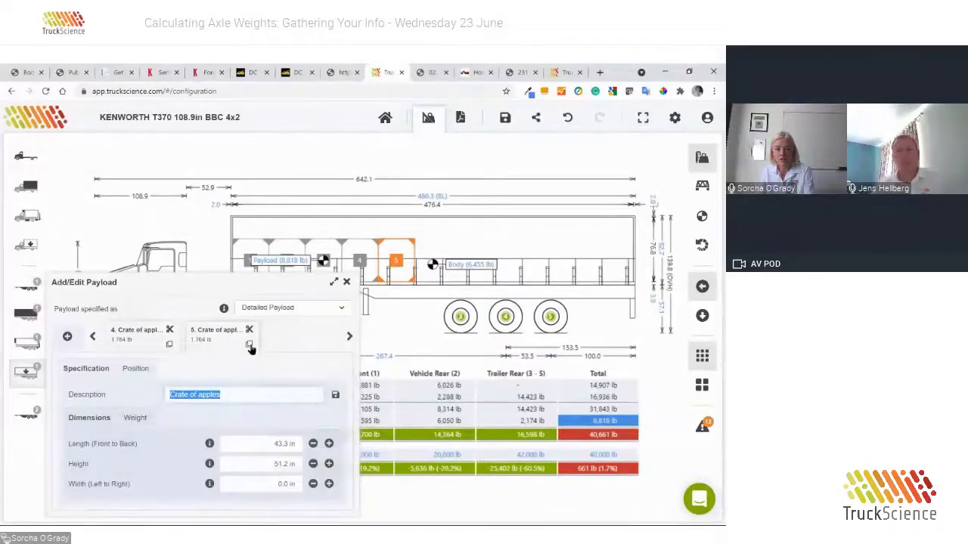
{"action": "left_click", "coordinate": [347, 281]}
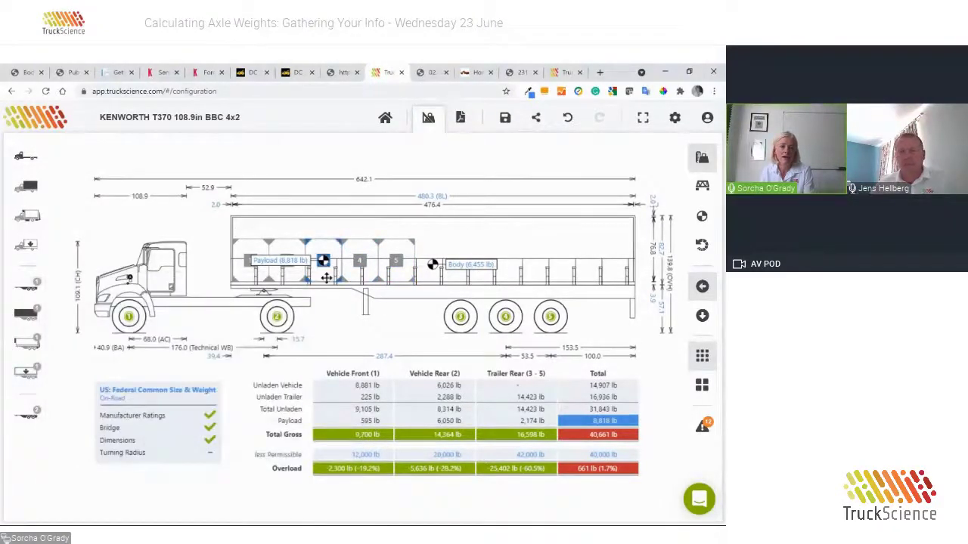
Show the configuration from above and set the first apple crate's left-to-right width to 60 in
{"action": "left_click", "coordinate": [702, 318]}
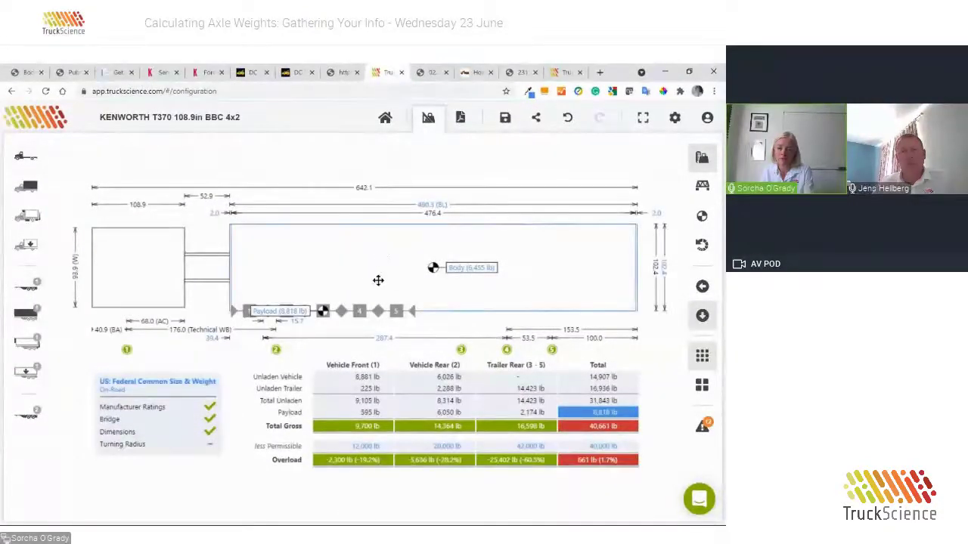
{"action": "double_click", "coordinate": [239, 310]}
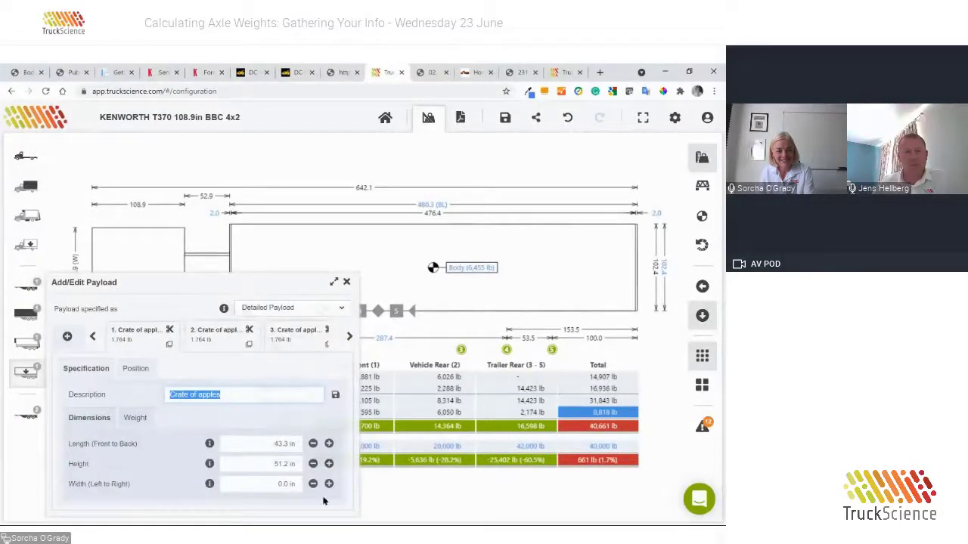
{"action": "left_click", "coordinate": [283, 480]}
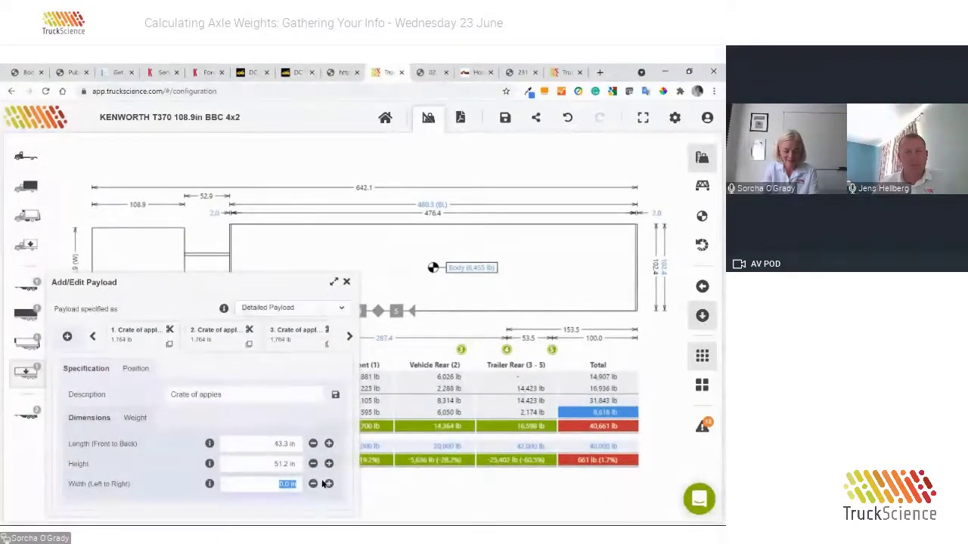
{"action": "type", "text": "60"}
{"action": "key", "text": "Tab"}
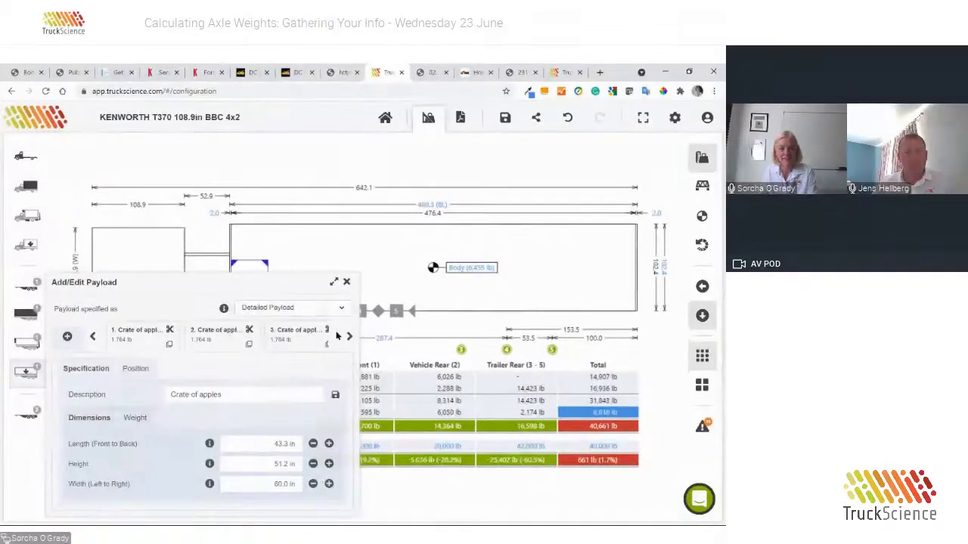
Set the width of the second and third apple crates to 60 in and return to the side view
{"action": "left_click", "coordinate": [266, 479]}
{"action": "type", "text": "60"}
{"action": "key", "text": "Return"}
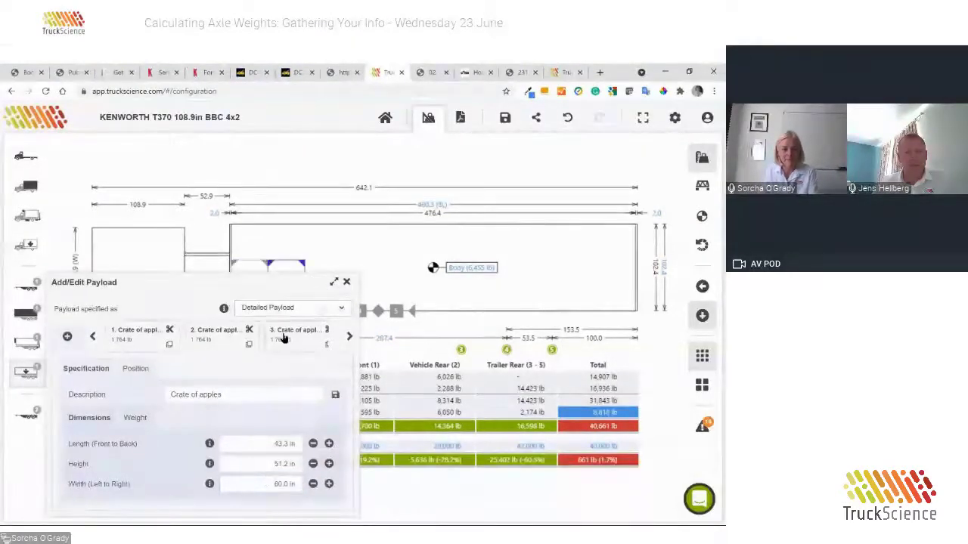
{"action": "left_click", "coordinate": [271, 476]}
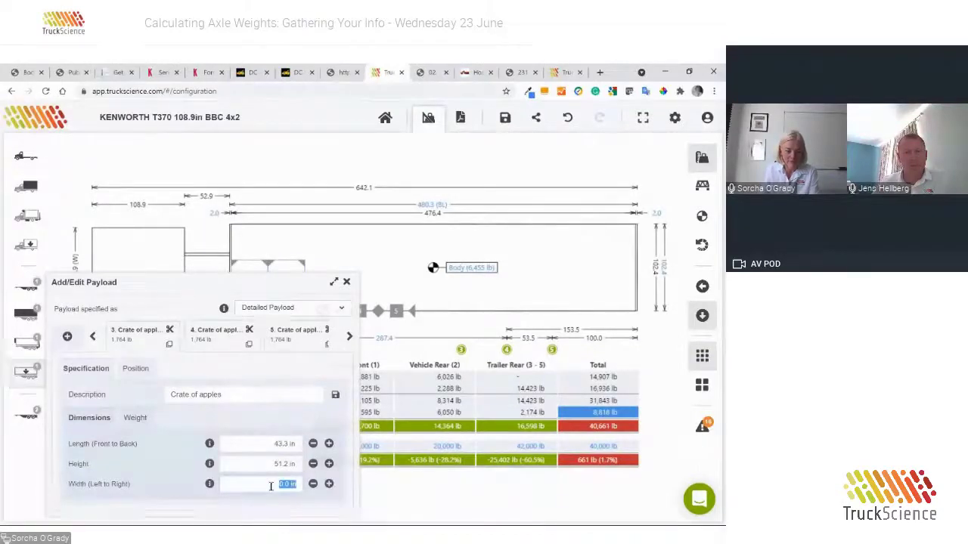
{"action": "type", "text": "60"}
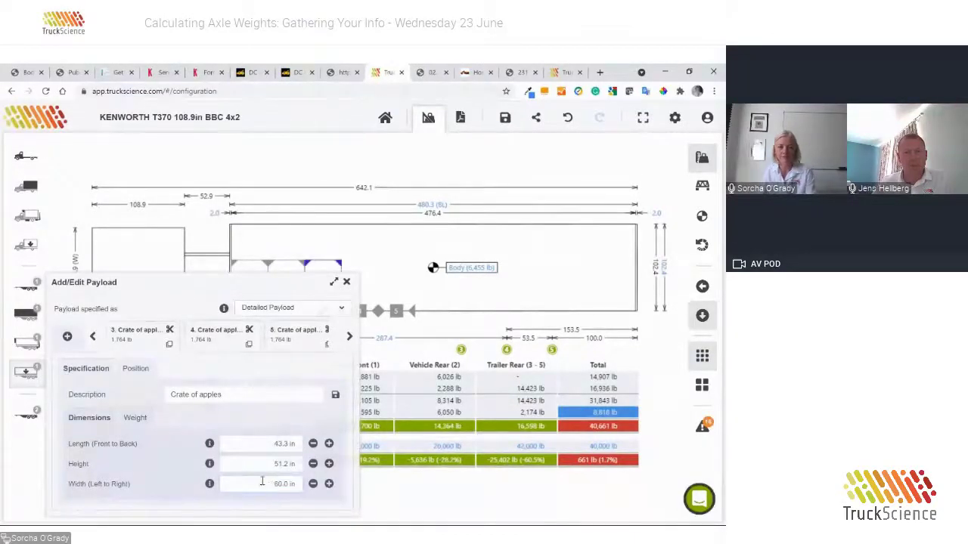
{"action": "left_click", "coordinate": [346, 281]}
{"action": "left_click", "coordinate": [702, 287]}
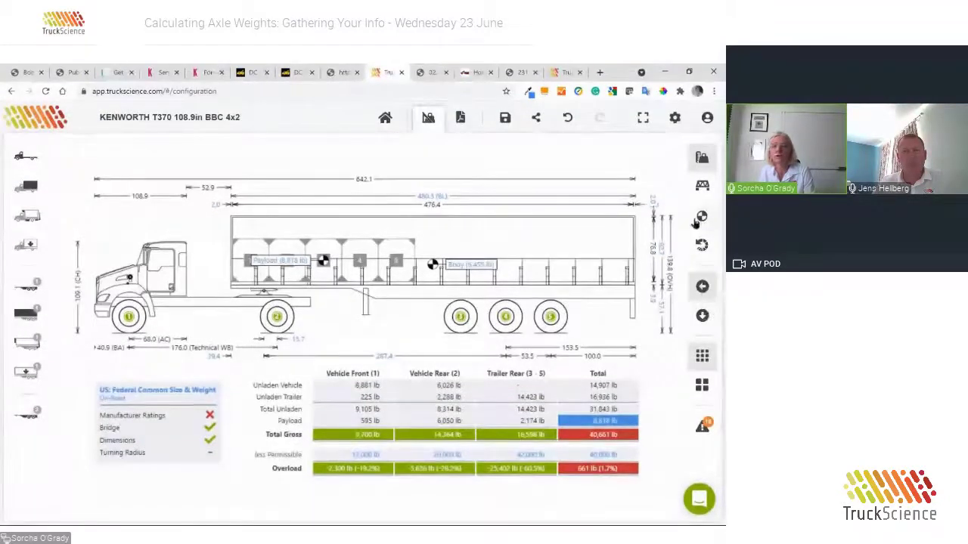
Open the Weight Distribution Estimate report and review its side overview, load plan, and weight and center of gravity pages
{"action": "left_click", "coordinate": [461, 120]}
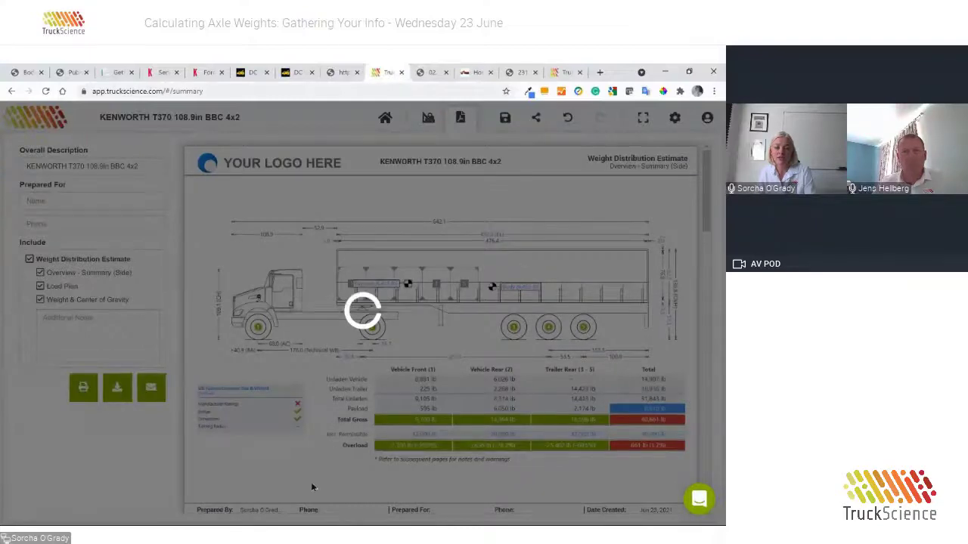
{"action": "scroll", "coordinate": [318, 461], "scroll_direction": "down", "scroll_amount": 1}
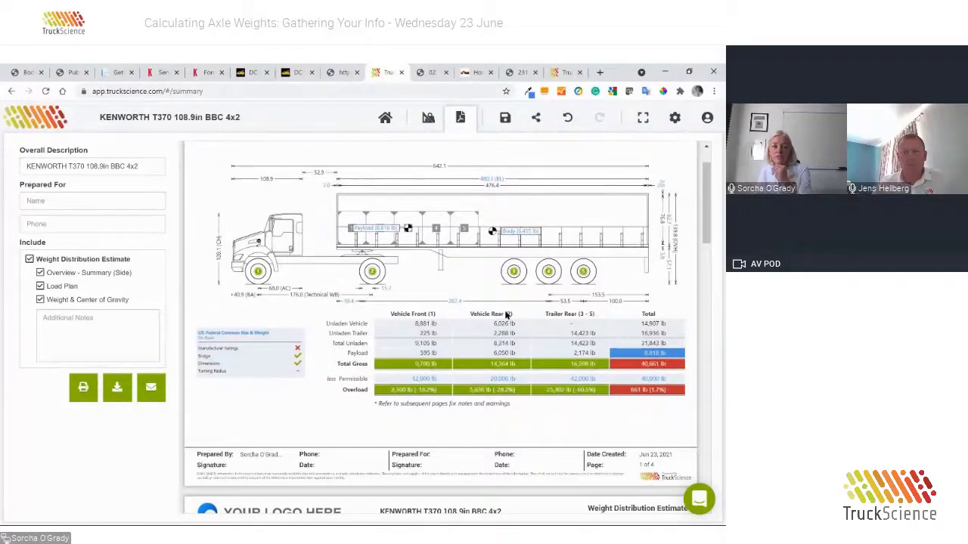
{"action": "scroll", "coordinate": [505, 314], "scroll_direction": "down", "scroll_amount": 4}
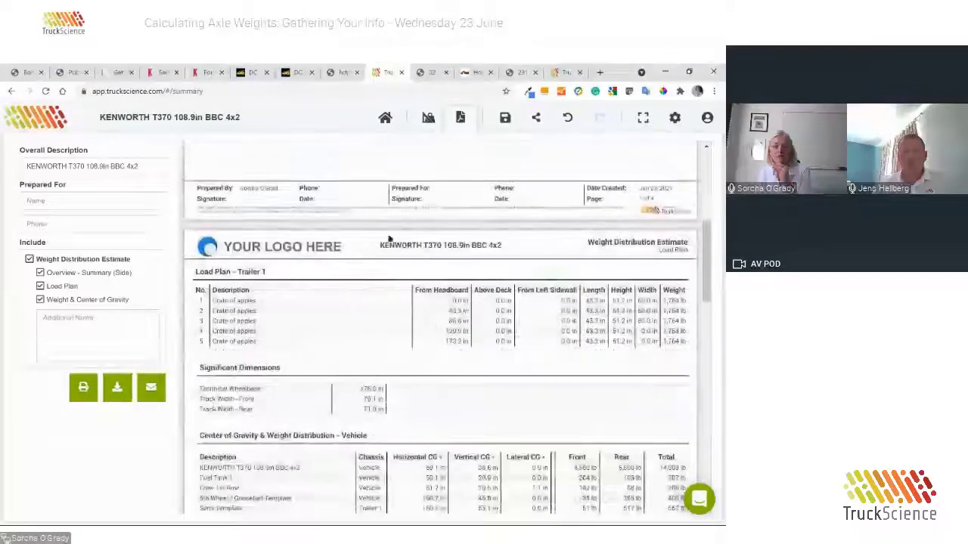
{"action": "scroll", "coordinate": [426, 333], "scroll_direction": "down", "scroll_amount": 3}
{"action": "scroll", "coordinate": [426, 330], "scroll_direction": "down", "scroll_amount": 3}
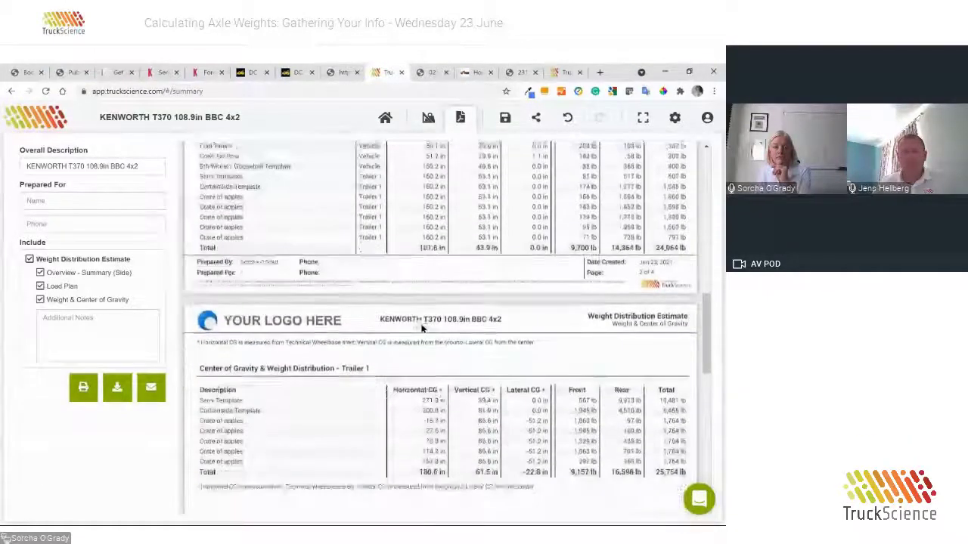
{"action": "scroll", "coordinate": [422, 327], "scroll_direction": "down", "scroll_amount": 2}
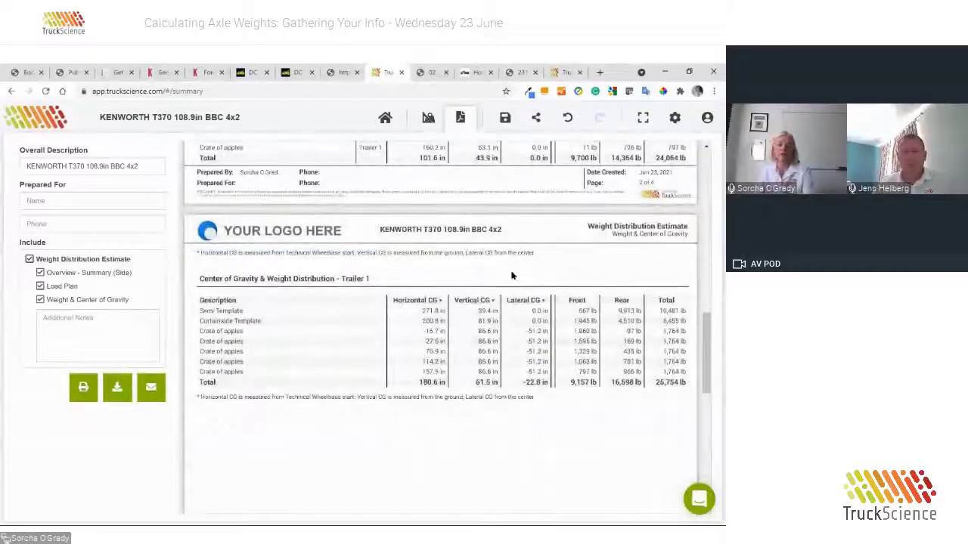
{"action": "scroll", "coordinate": [474, 292], "scroll_direction": "down", "scroll_amount": 3}
{"action": "scroll", "coordinate": [471, 291], "scroll_direction": "down", "scroll_amount": 3}
{"action": "scroll", "coordinate": [471, 288], "scroll_direction": "up", "scroll_amount": 20}
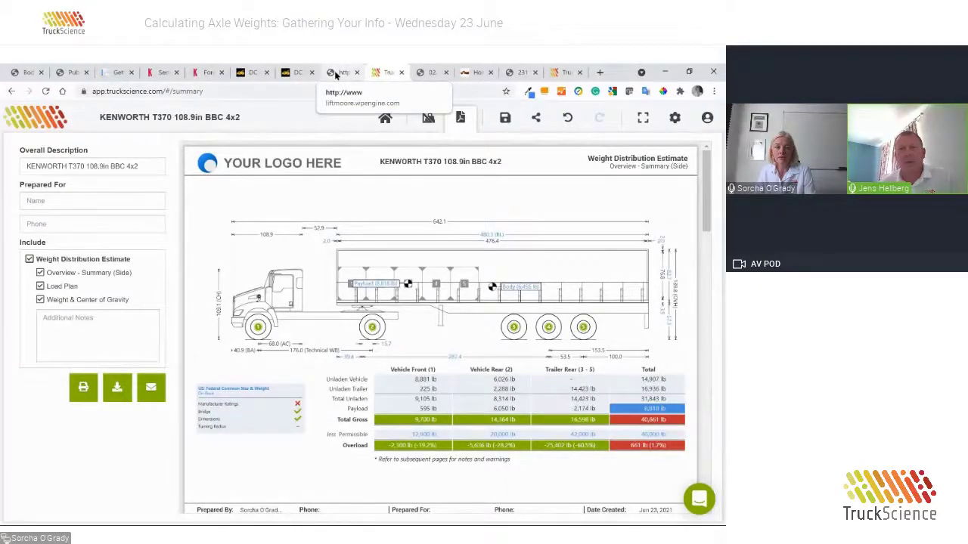
Switch to the TruckScience website's home page to view the free trial option
{"action": "left_click", "coordinate": [562, 72]}
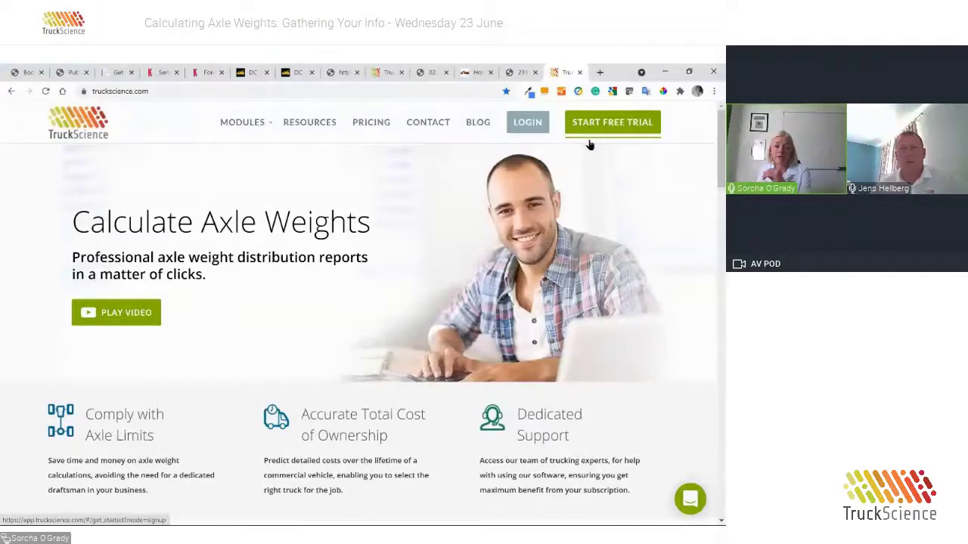
{"action": "scroll", "coordinate": [592, 148], "scroll_direction": "down", "scroll_amount": 1}
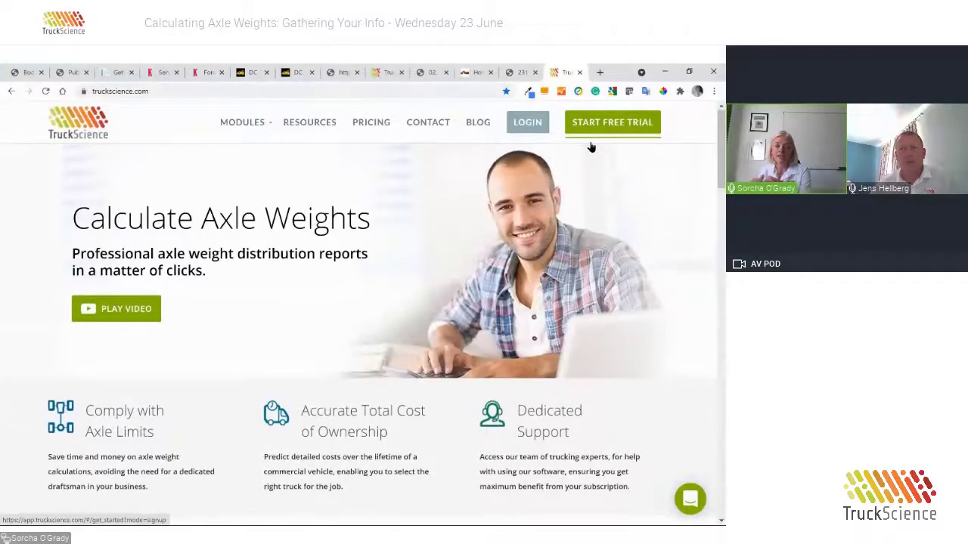